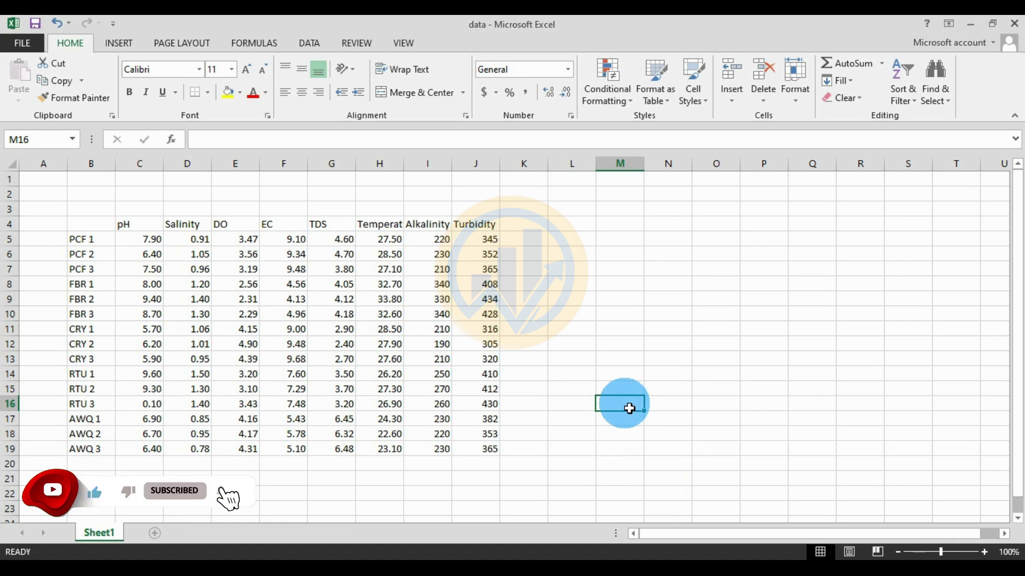
Highlight the water-quality table's sample names in column B and parameter headers in row 4
left_click_drag(108, 228, 485, 451)
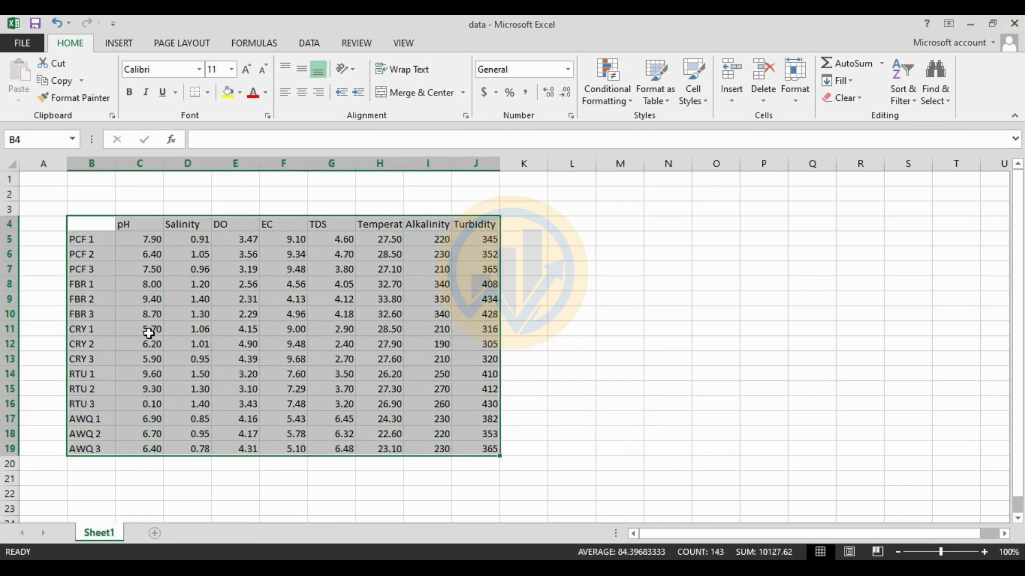
left_click(98, 248)
left_click_drag(94, 223, 87, 450)
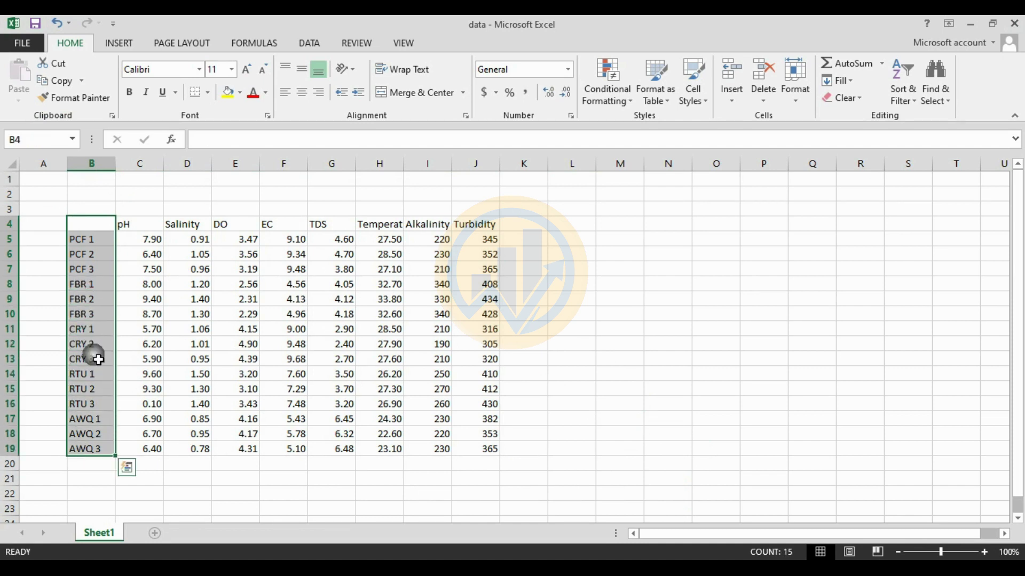
left_click(132, 223)
left_click_drag(172, 227, 479, 230)
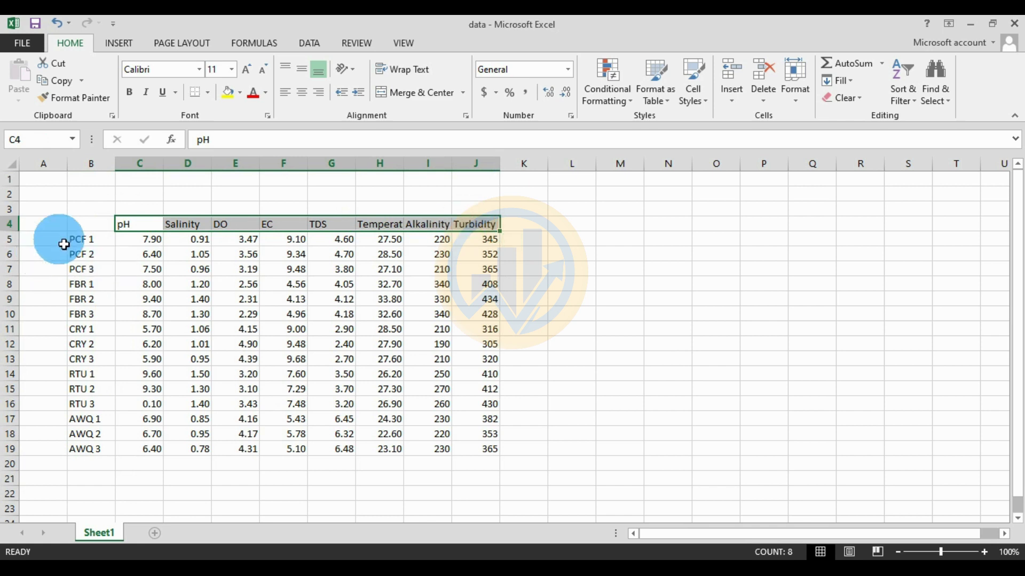
left_click(100, 245)
left_click(104, 255)
left_click(105, 270)
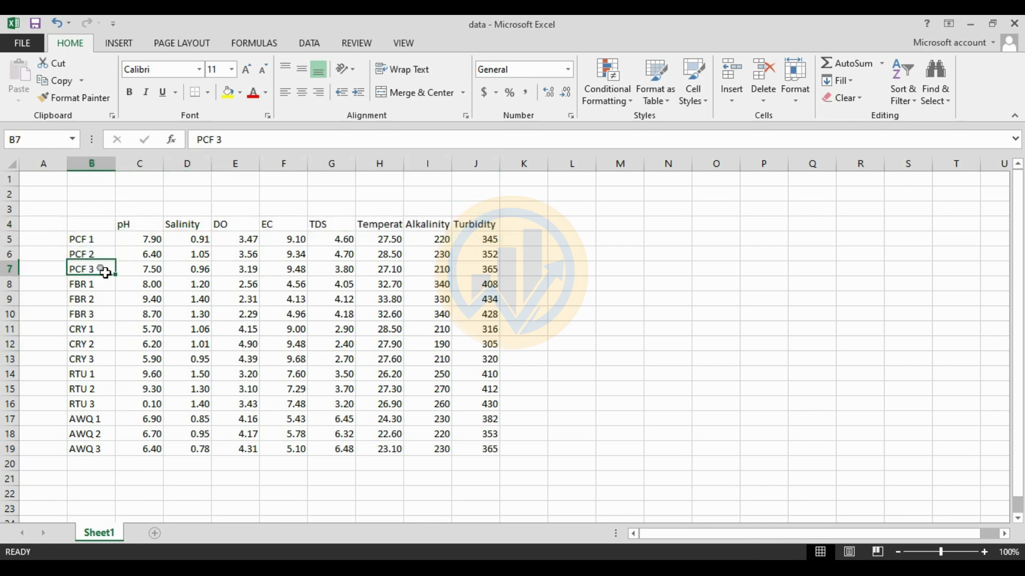
left_click(107, 245)
left_click_drag(106, 245, 103, 449)
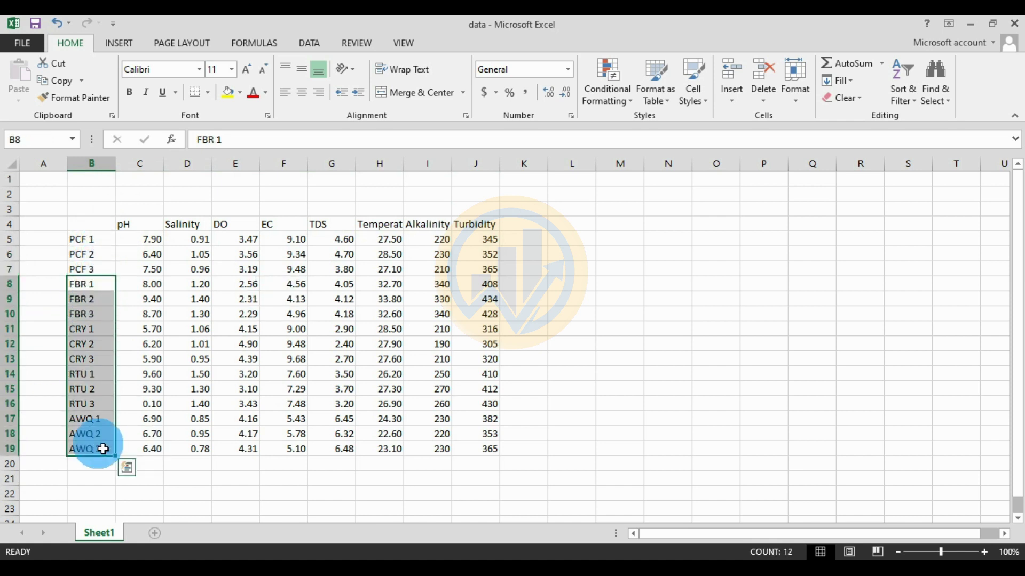
Go through the headers pH, Salinity, DO, EC, TDS, Temperature, Alkalinity and Turbidity
left_click(139, 229)
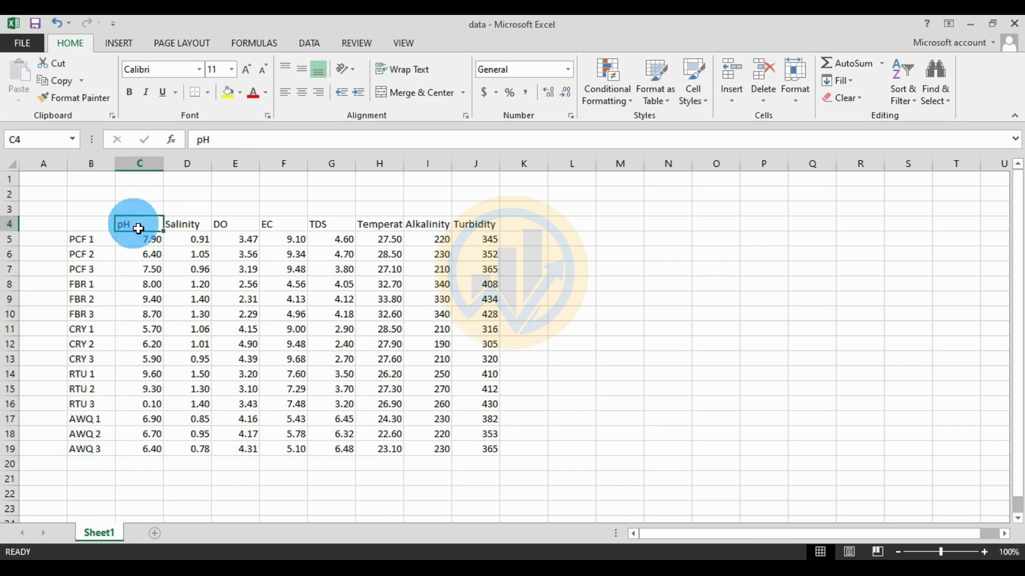
left_click(182, 228)
left_click(235, 229)
left_click(286, 229)
left_click(330, 230)
left_click(380, 229)
left_click(435, 233)
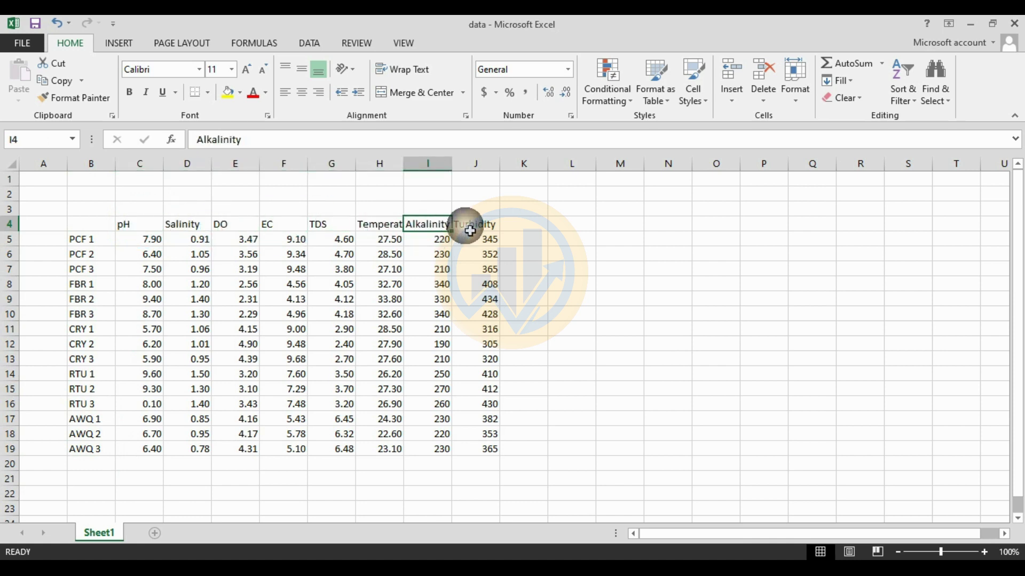
left_click(468, 223)
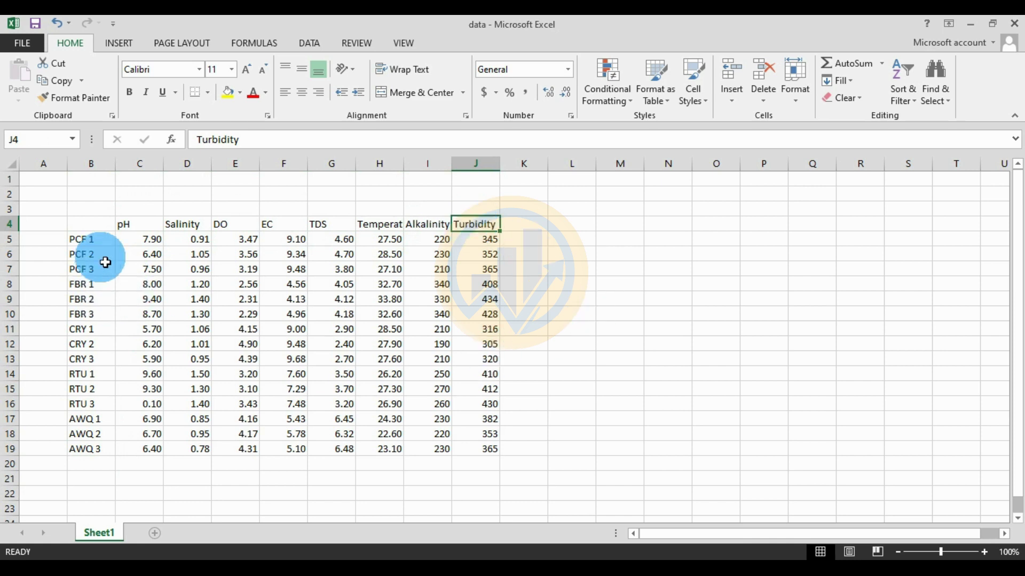
Select the whole table B4:J19 and copy it
left_click_drag(92, 231, 474, 447)
right_click(475, 442)
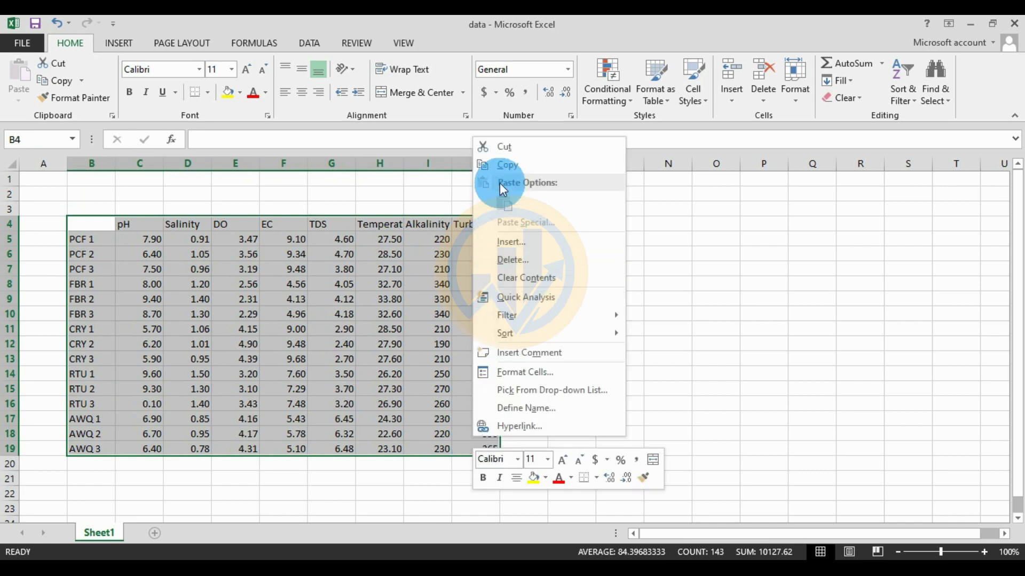
left_click(507, 166)
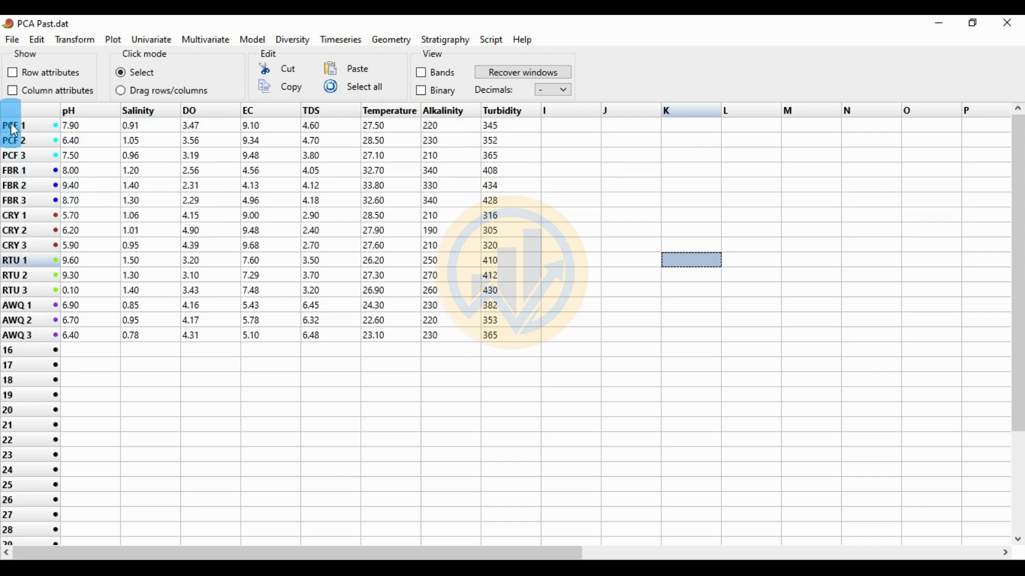
left_click(15, 92)
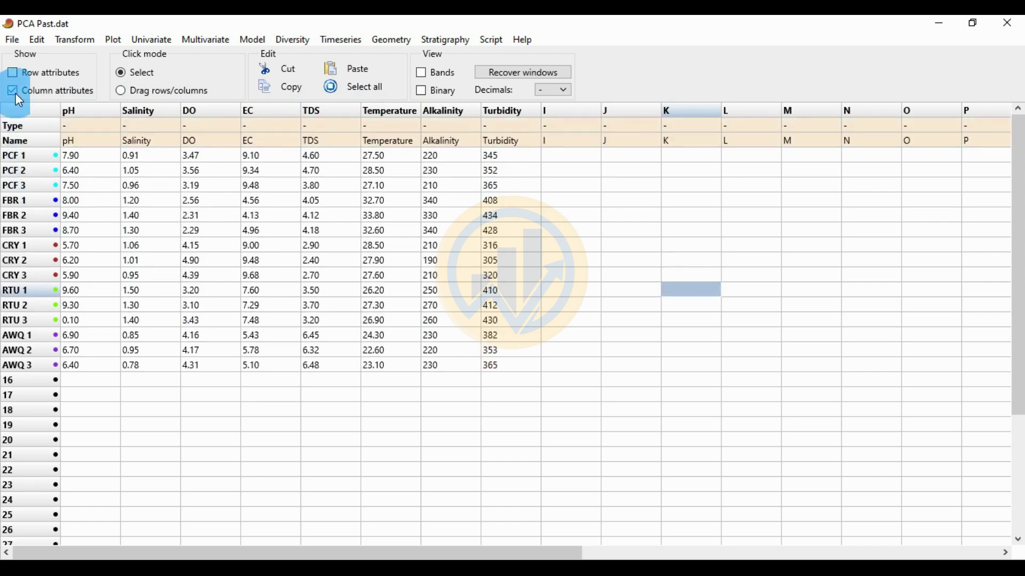
left_click(14, 73)
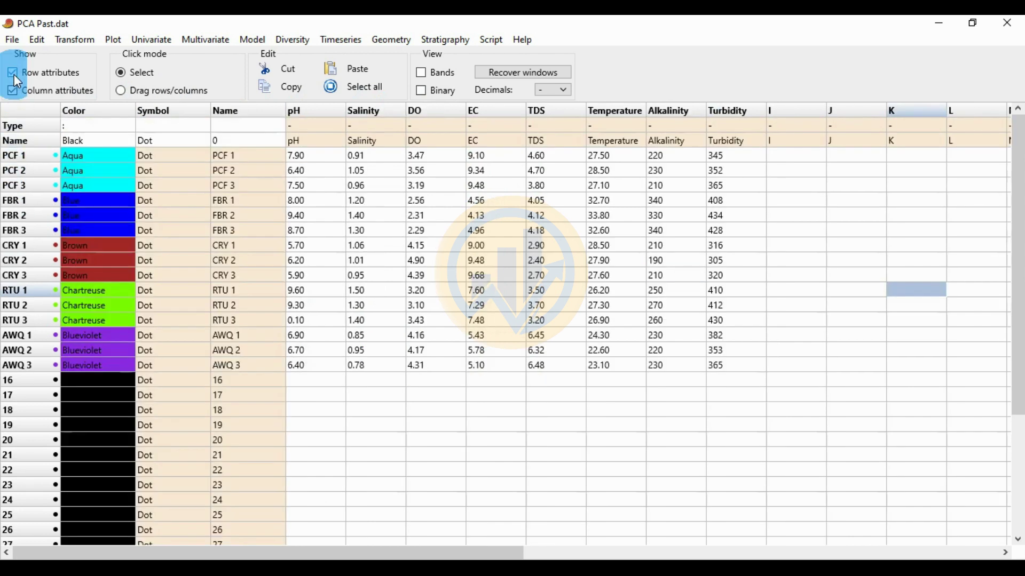
left_click(248, 141)
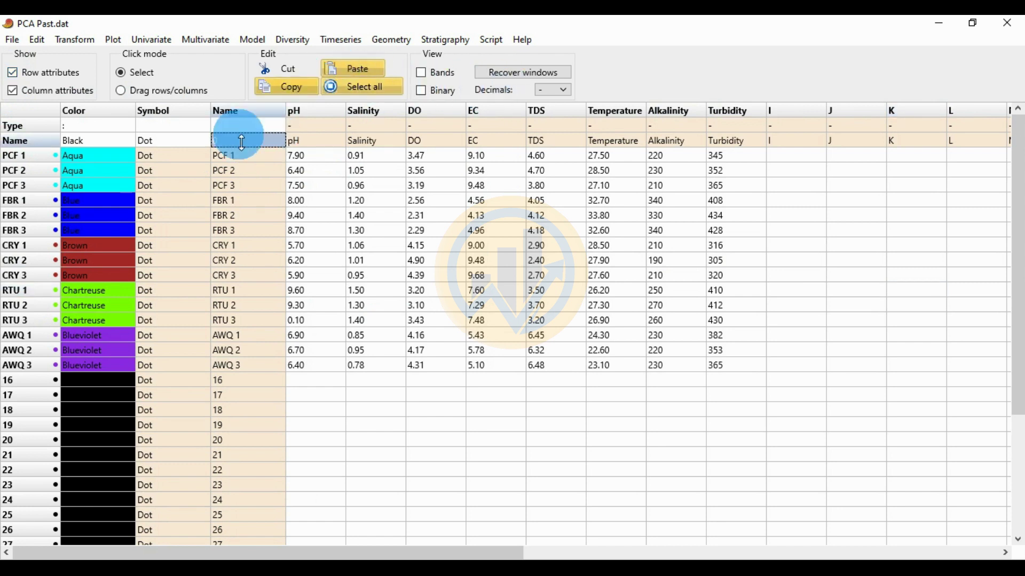
left_click(77, 156)
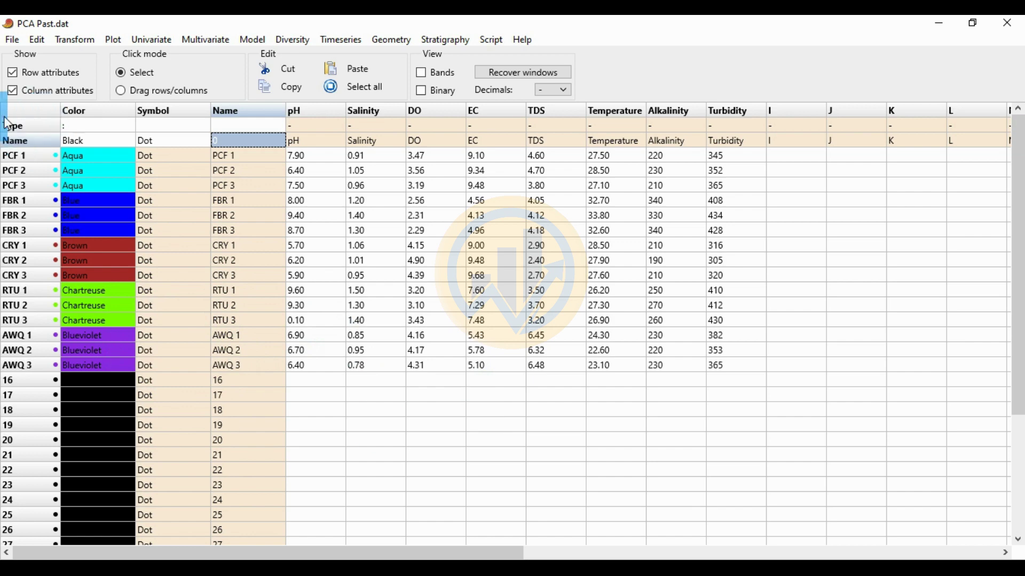
left_click(15, 94)
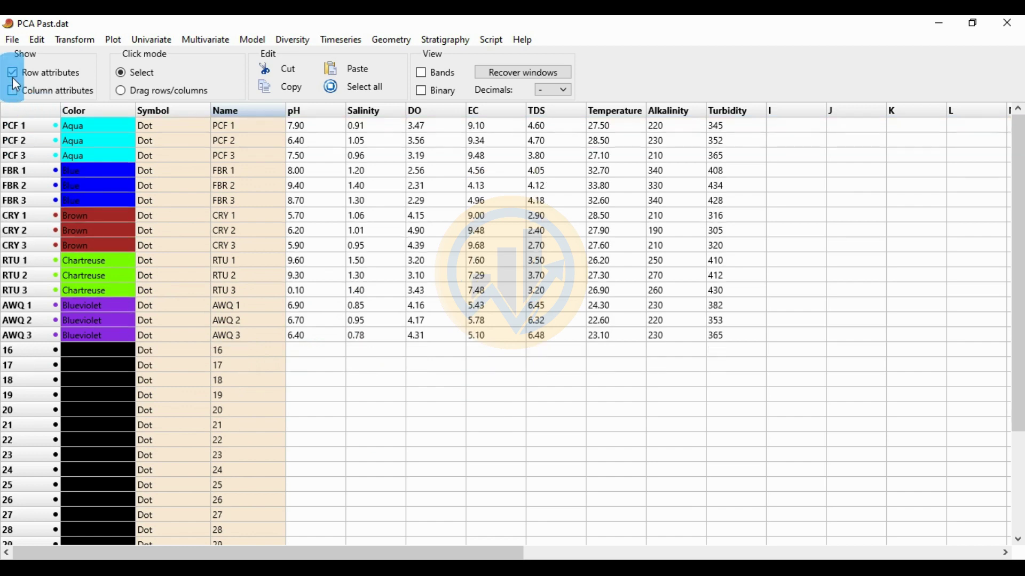
left_click(15, 78)
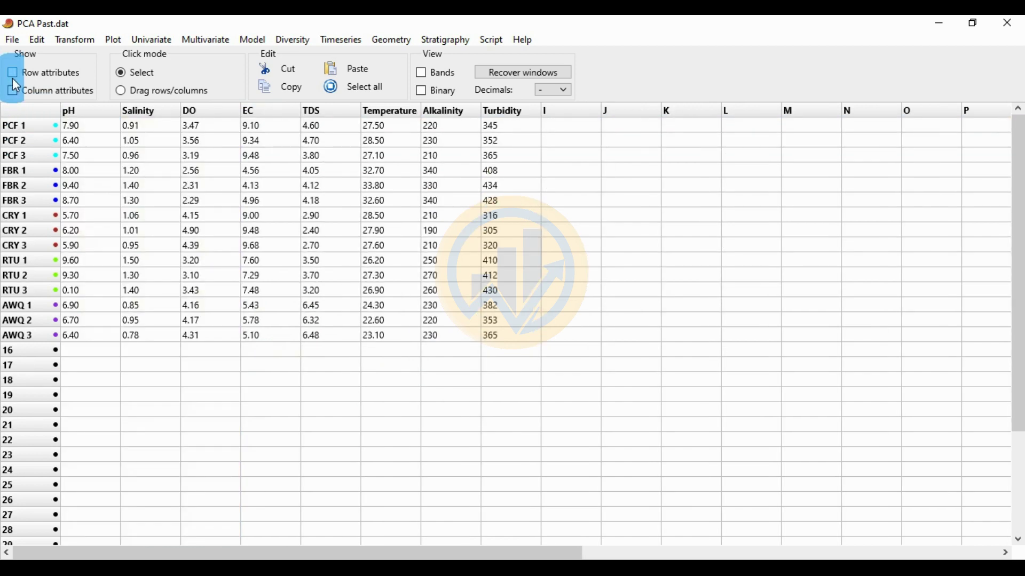
Run Principal components (PCA) on all data from pH to Turbidity, maximizing the results window
left_click_drag(490, 338, 79, 127)
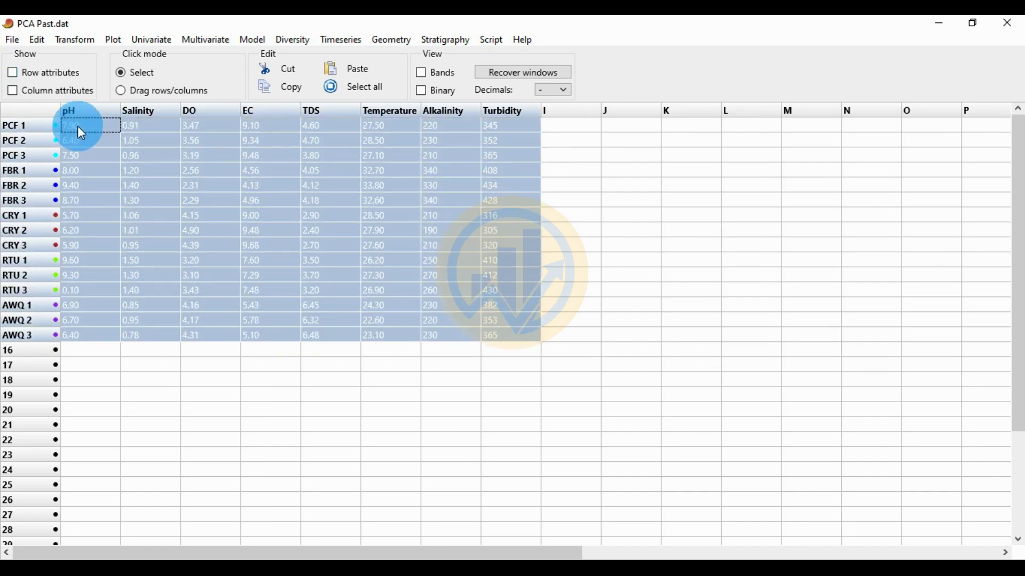
left_click(213, 43)
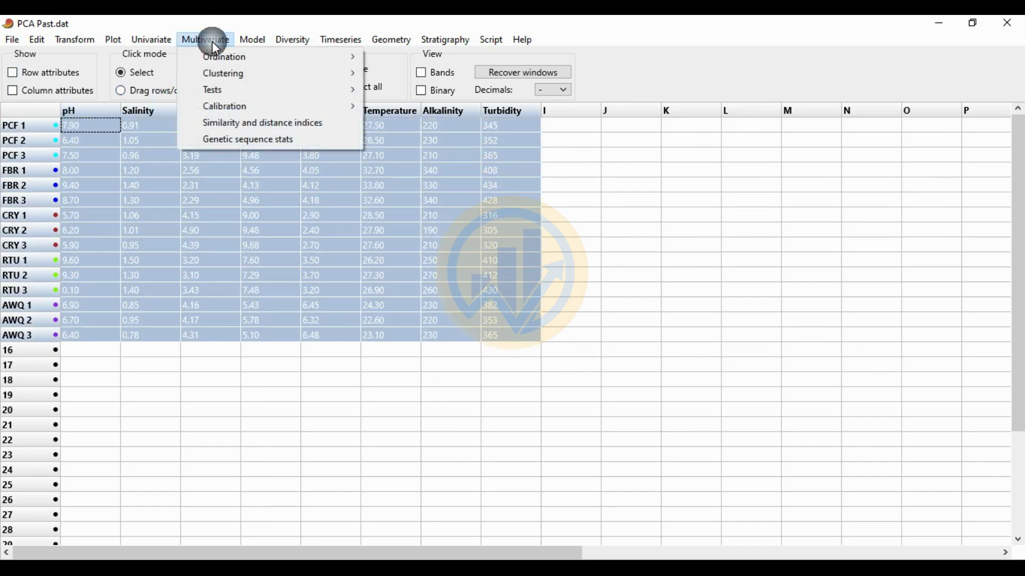
mouse_move(217, 61)
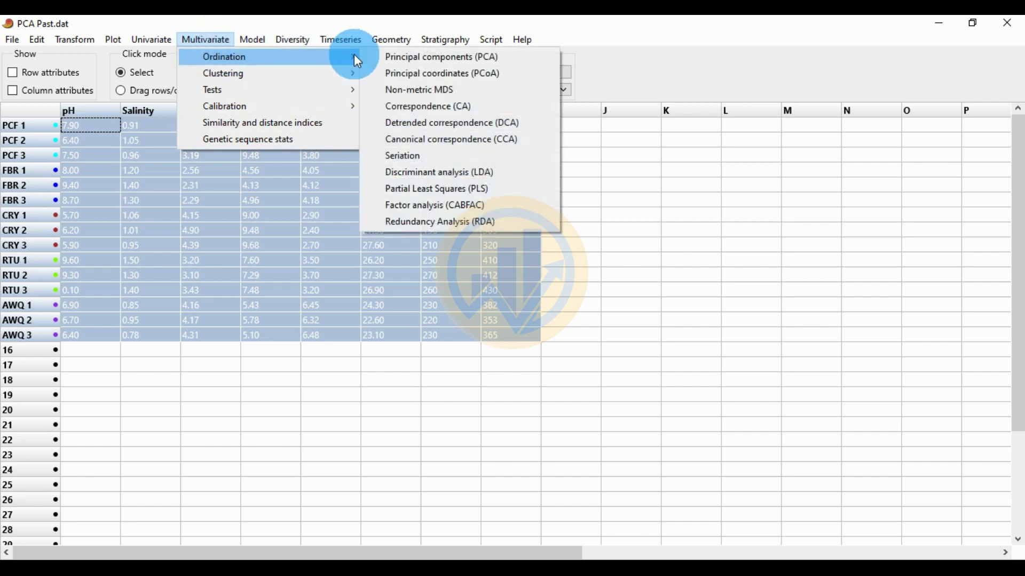
left_click(406, 63)
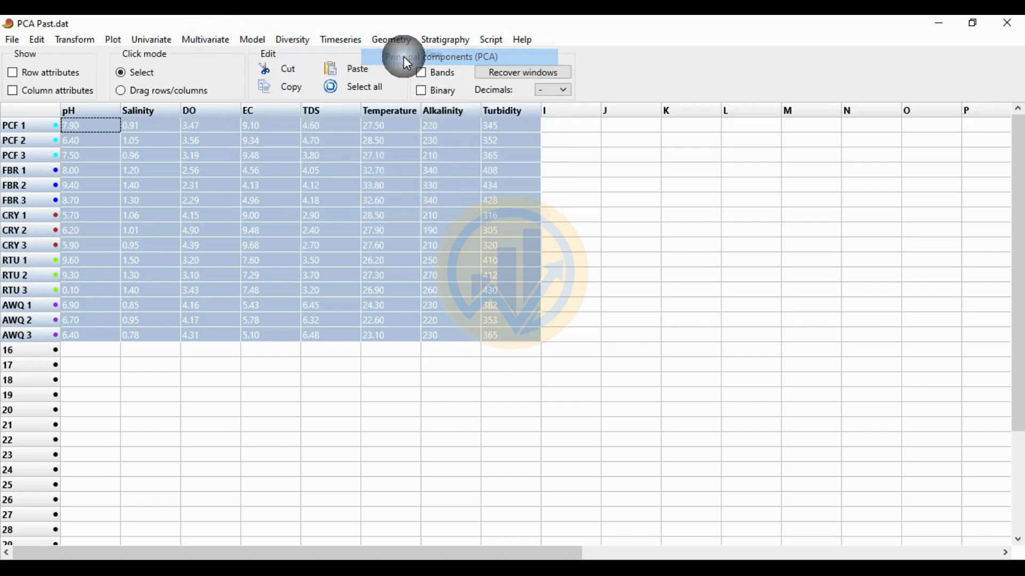
left_click(545, 151)
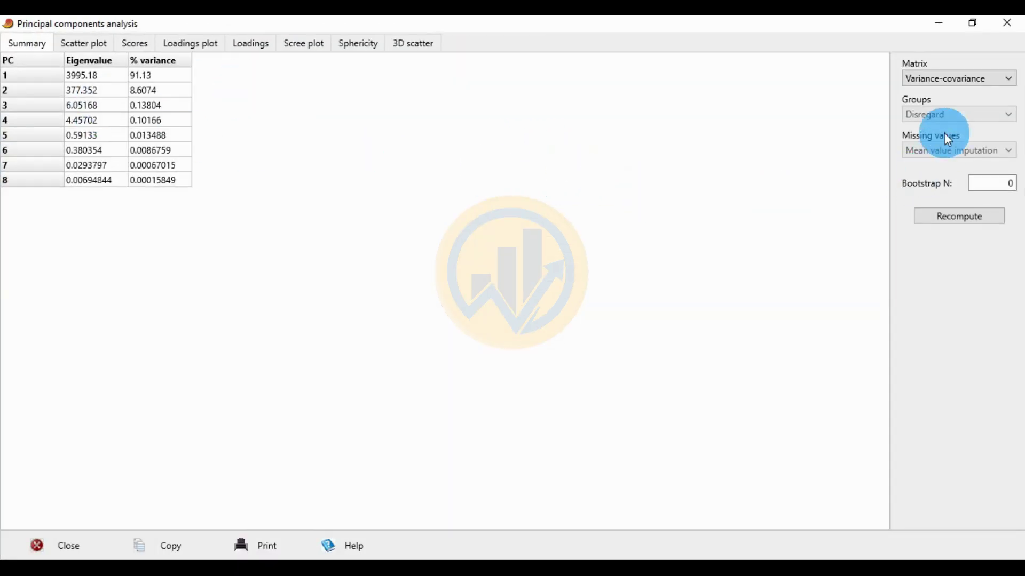
Recompute the PCA on the Correlation matrix and show the PC 1 versus PC 2 scatter plot
left_click(949, 79)
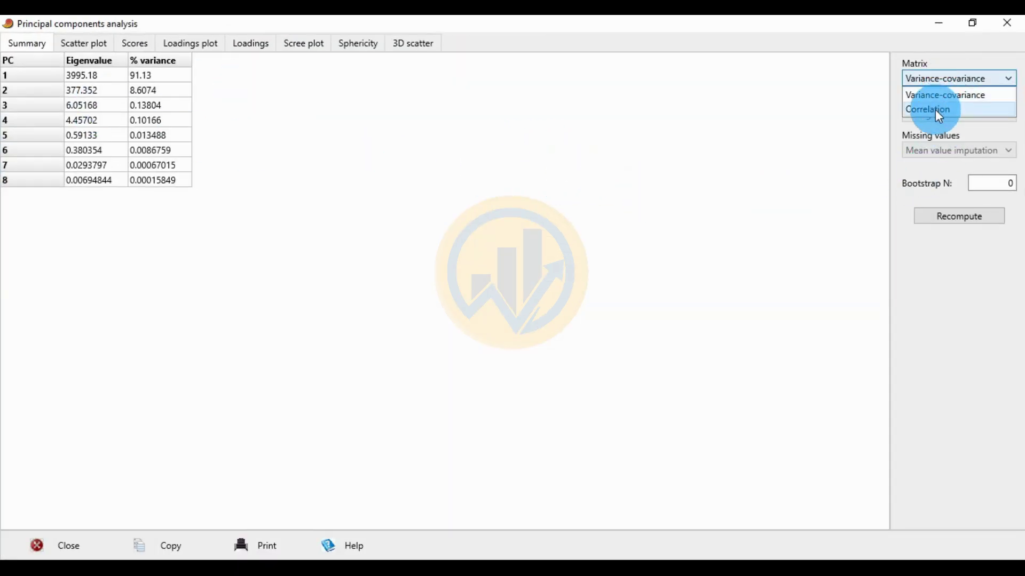
left_click(939, 110)
left_click(962, 214)
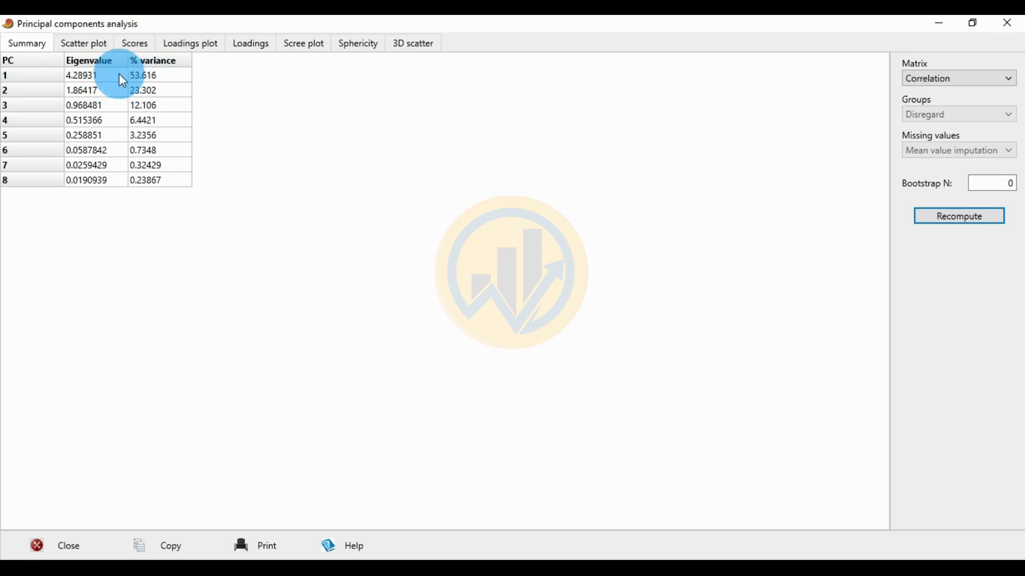
left_click(91, 42)
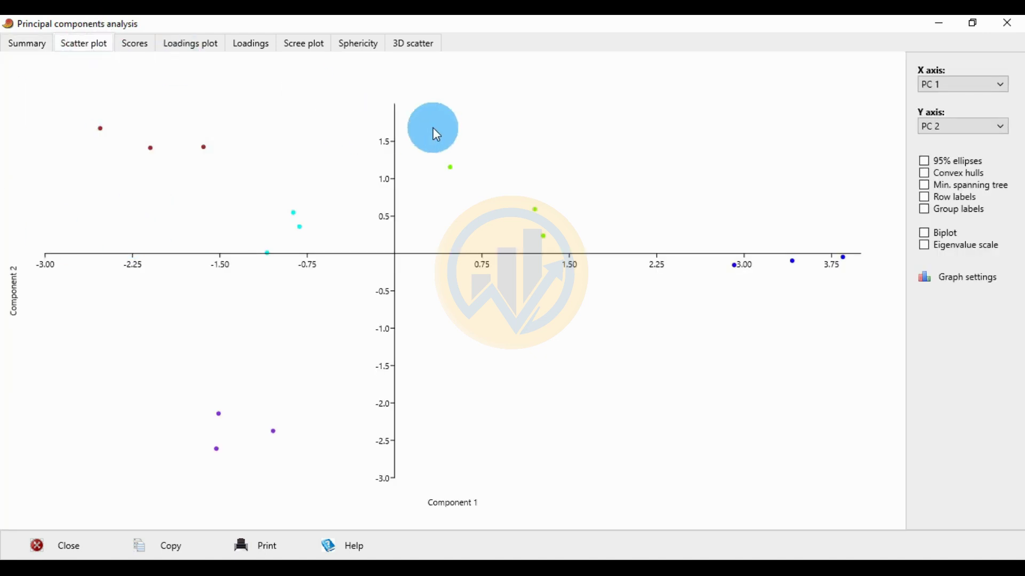
Add biplot vectors and sample row labels, keep PC 1 on X, then show the scores table
left_click(924, 234)
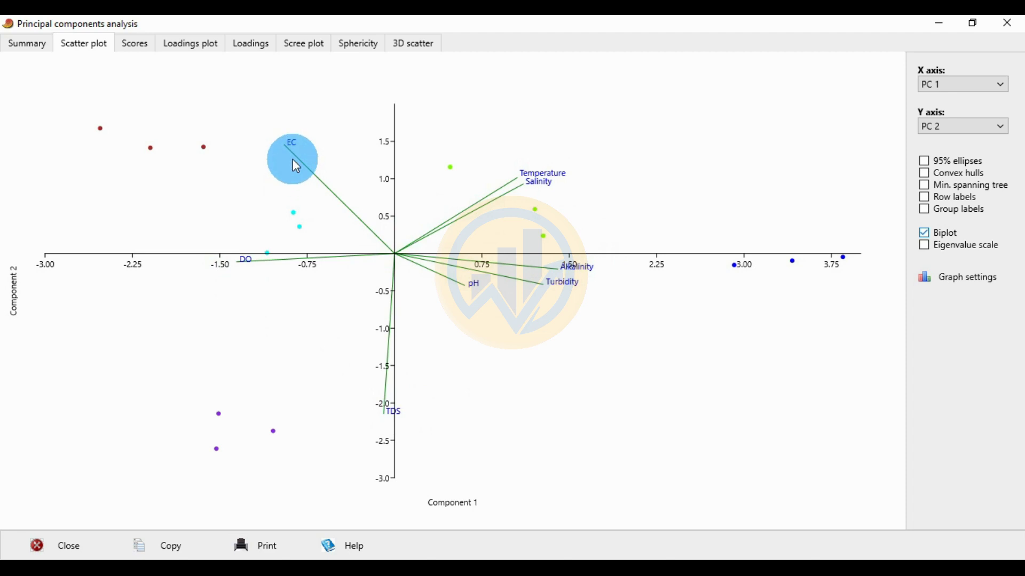
left_click(926, 198)
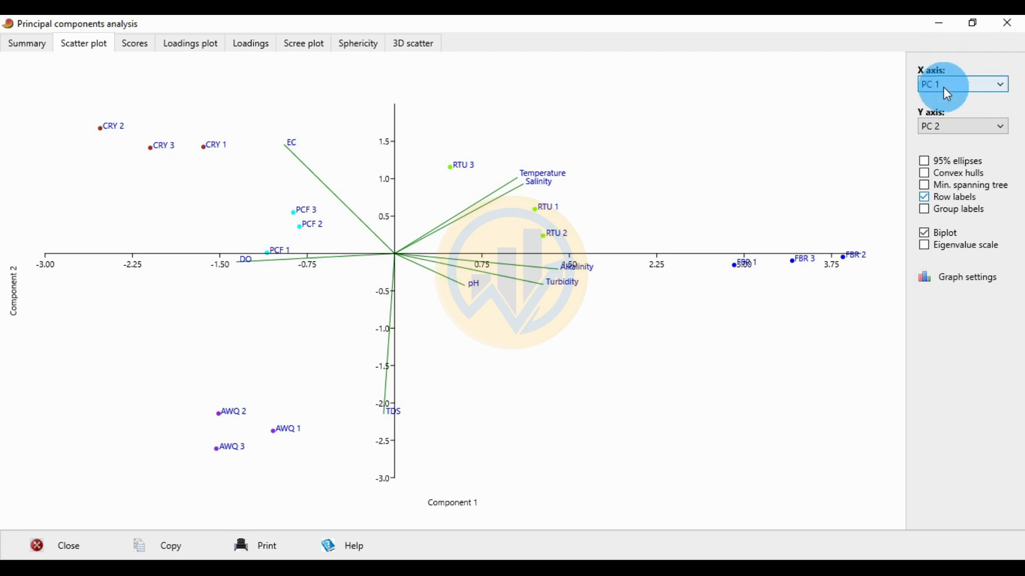
left_click(986, 85)
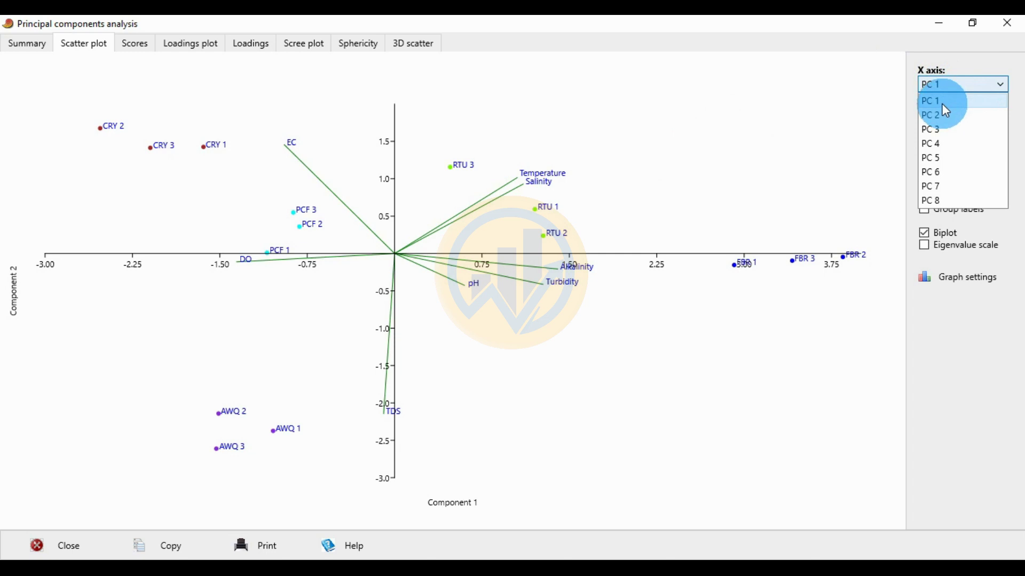
left_click(864, 107)
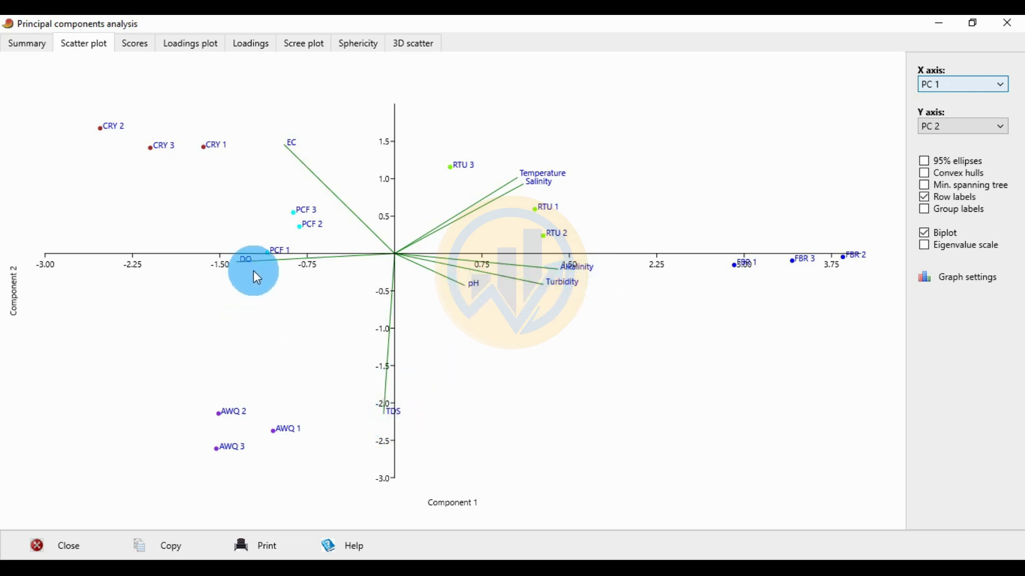
left_click(136, 46)
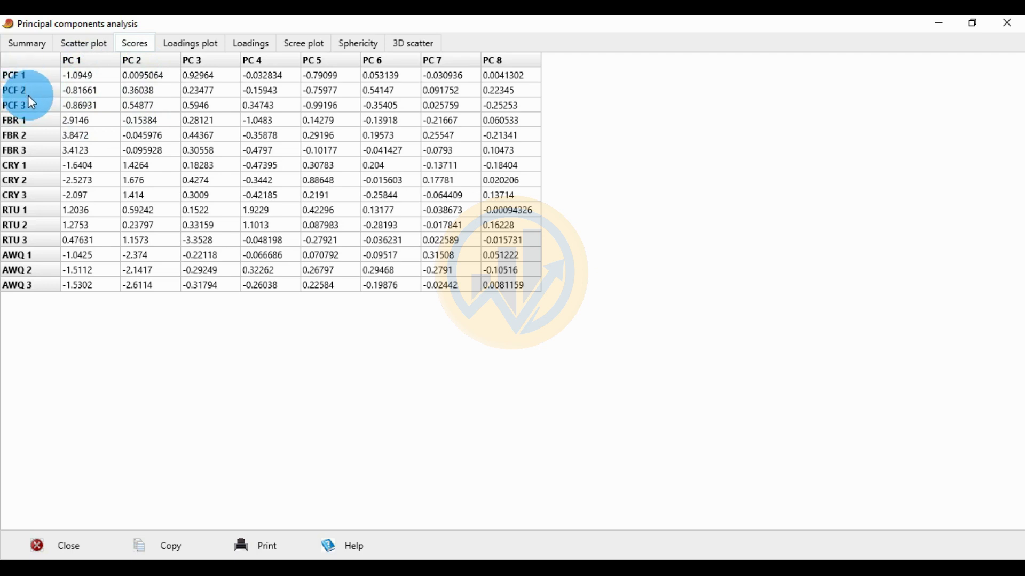
Compare the biplot against the PC 1–PC 8 scores table, ending on the scores table
left_click(83, 45)
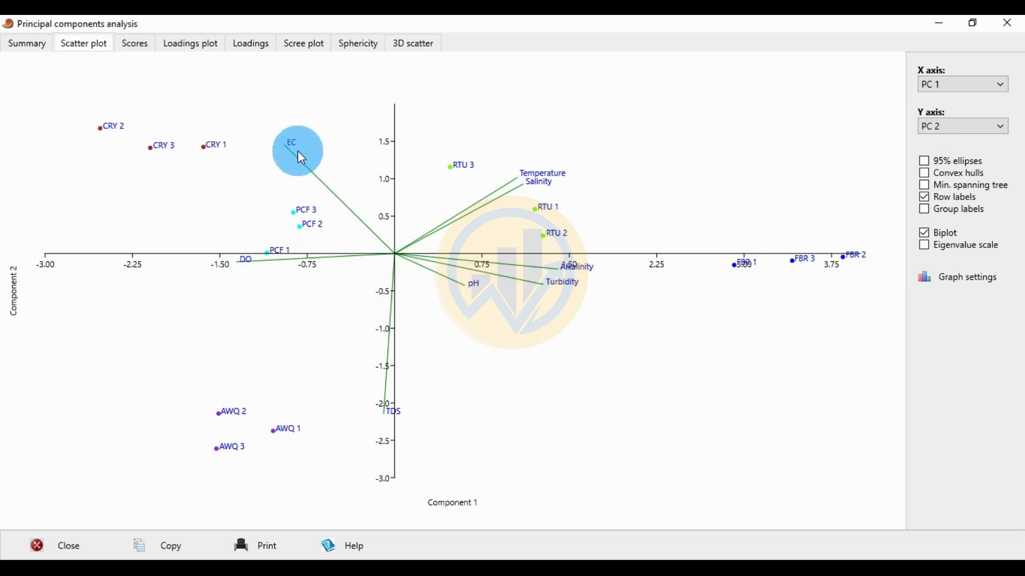
left_click(132, 44)
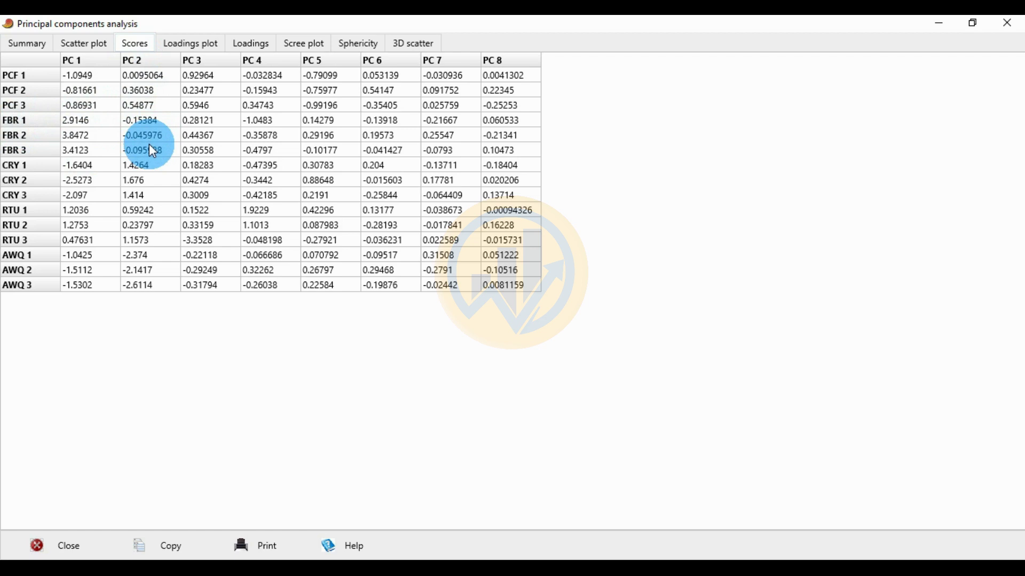
left_click(84, 45)
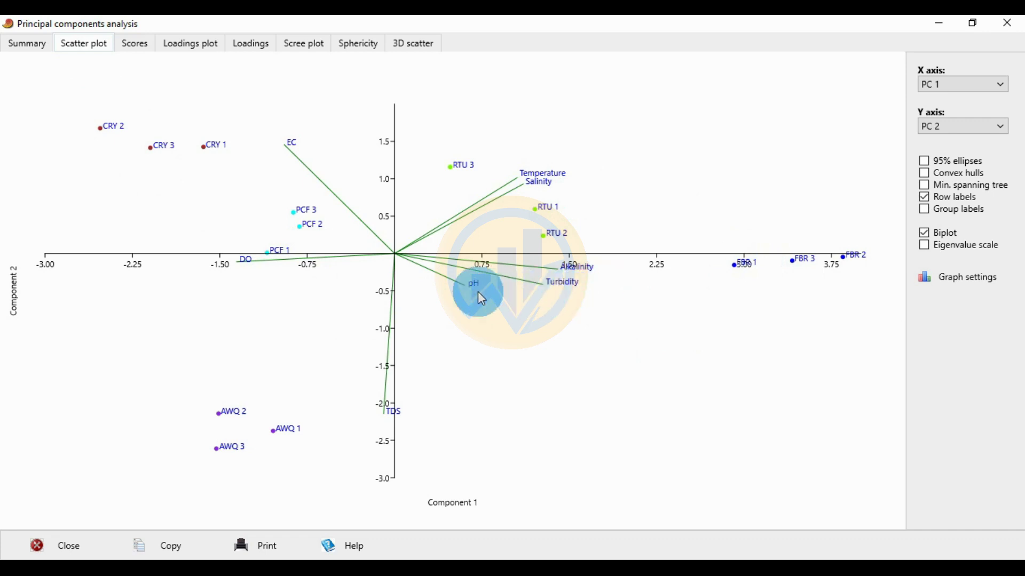
left_click(136, 46)
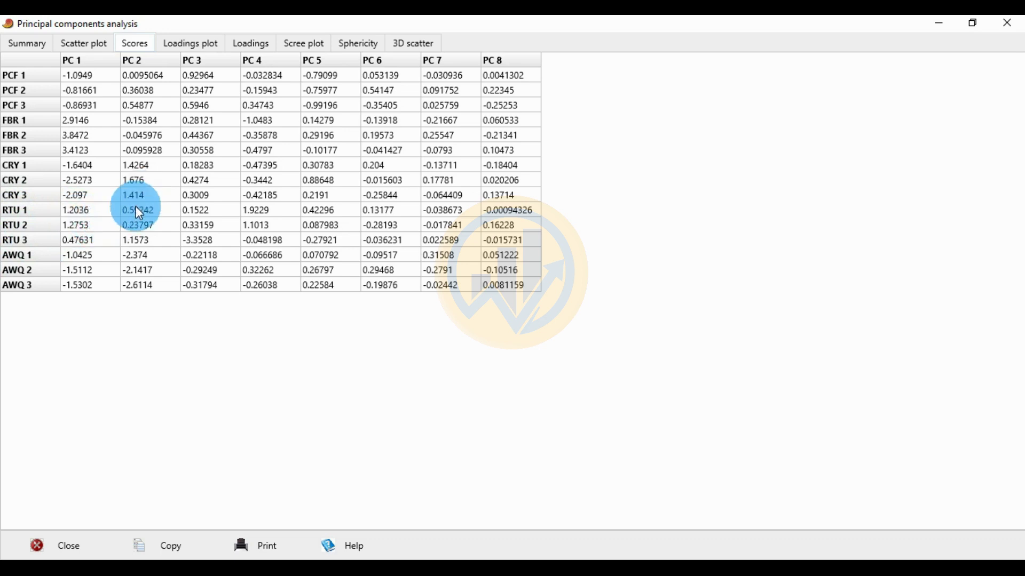
Compare the RTU 3 to AWQ 3 scores with their biplot positions, finishing on the PC 1–PC 2 biplot
left_click(79, 47)
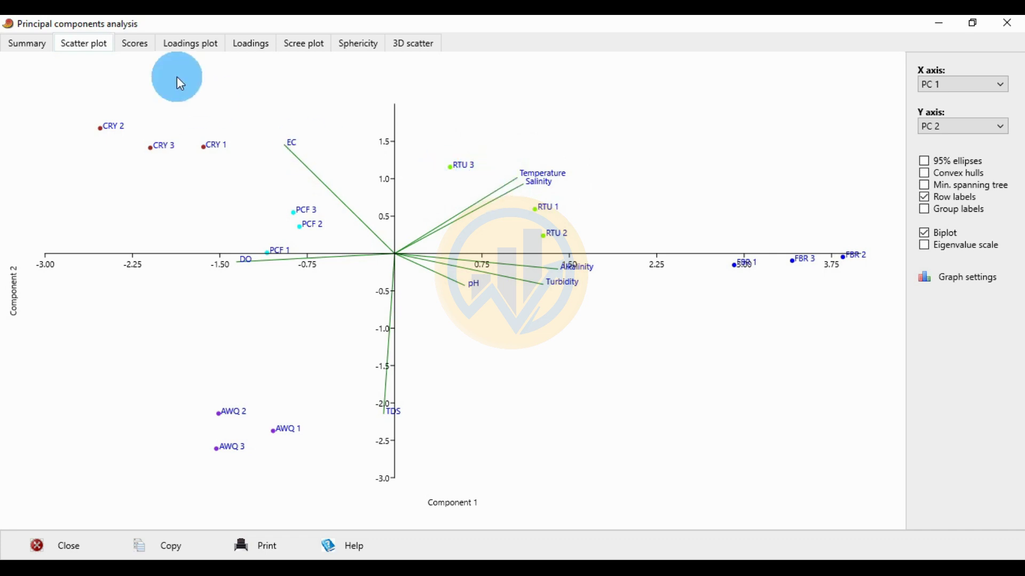
left_click(142, 49)
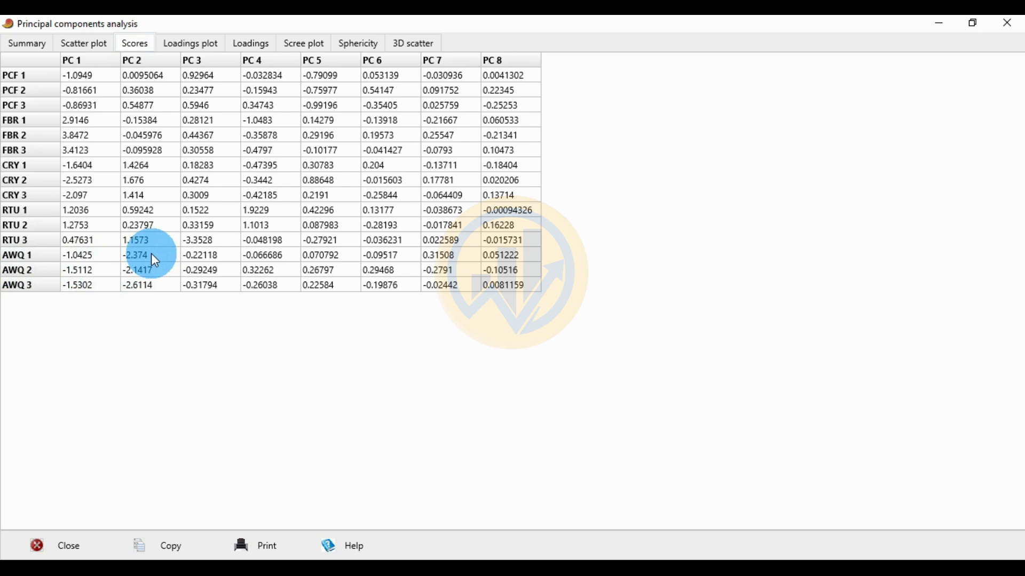
left_click_drag(42, 284, 15, 266)
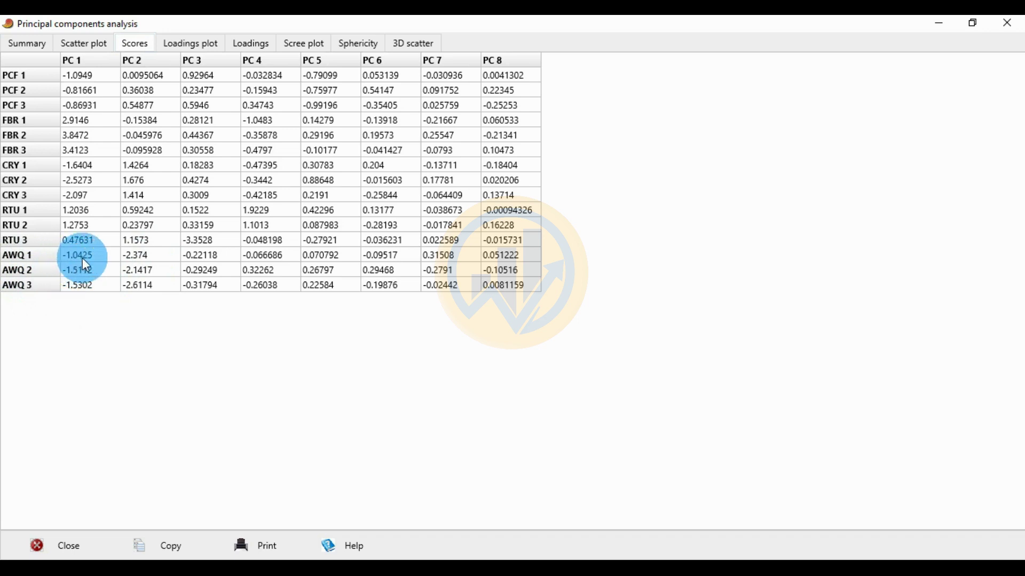
left_click(88, 48)
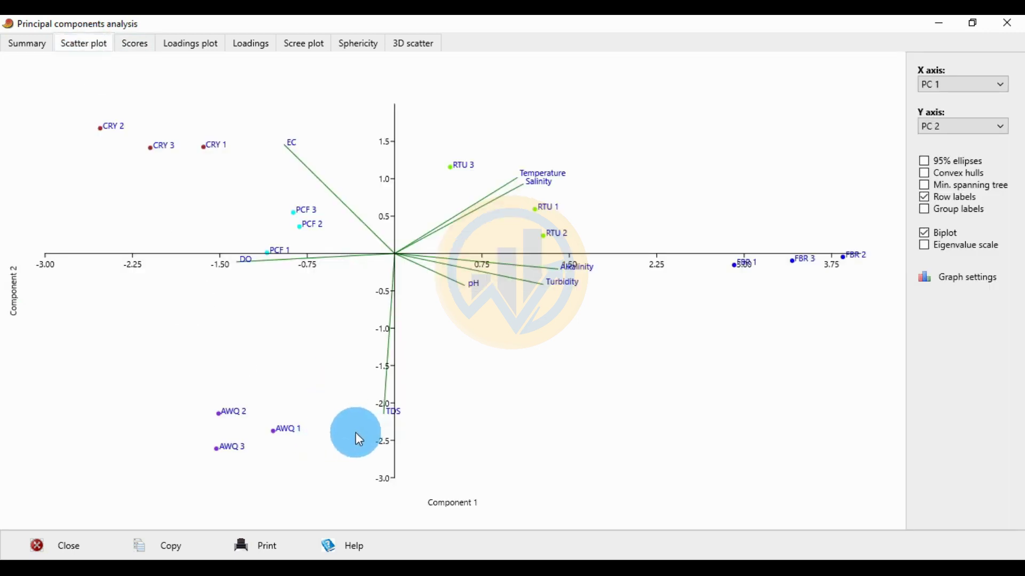
left_click(132, 48)
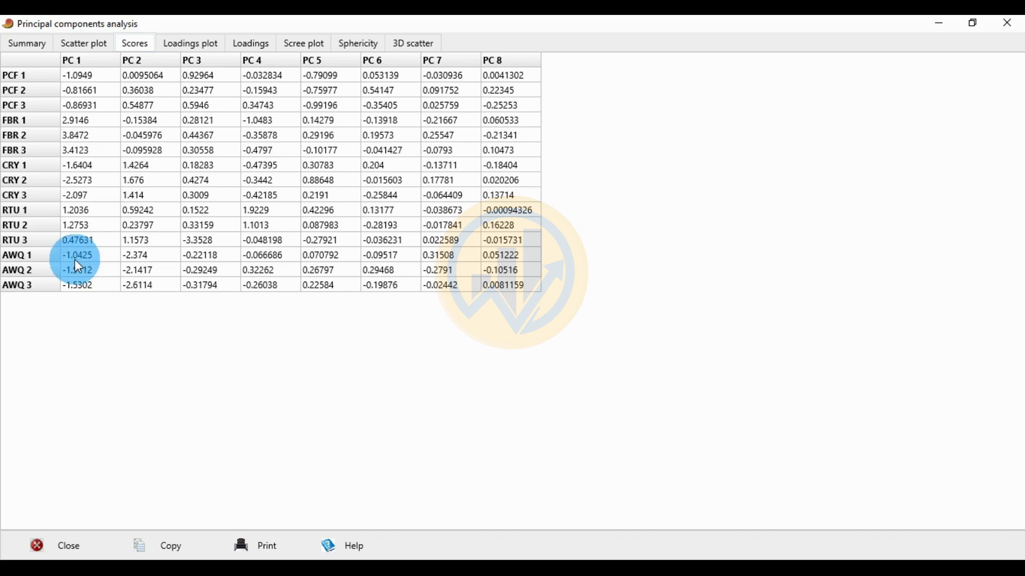
left_click(89, 42)
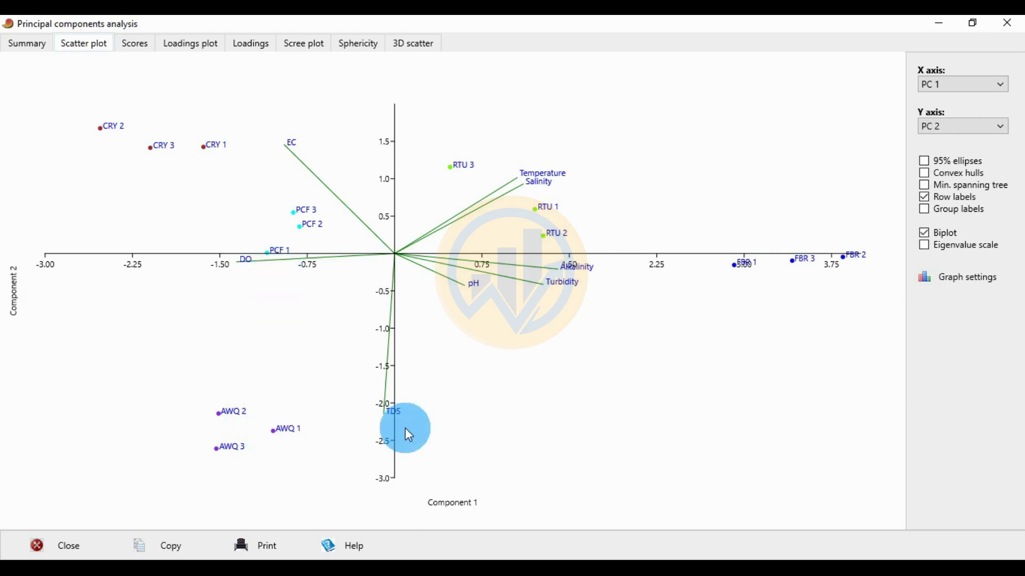
left_click(141, 45)
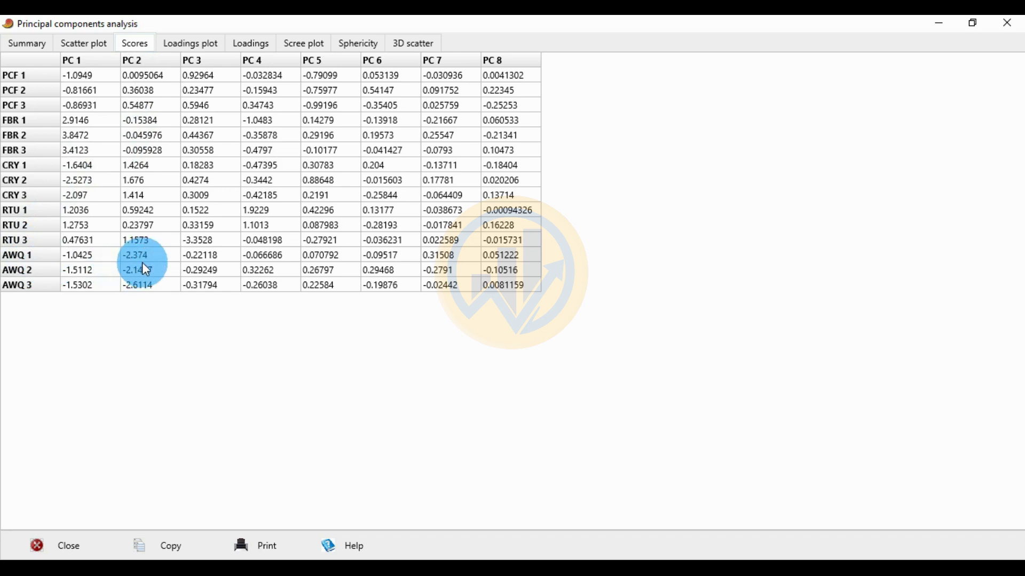
left_click(95, 37)
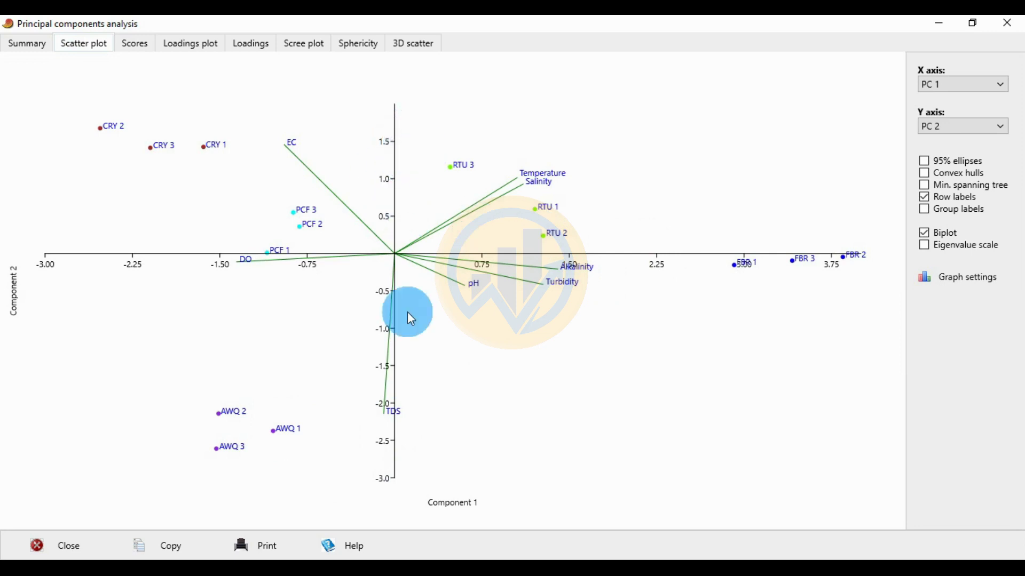
left_click(181, 44)
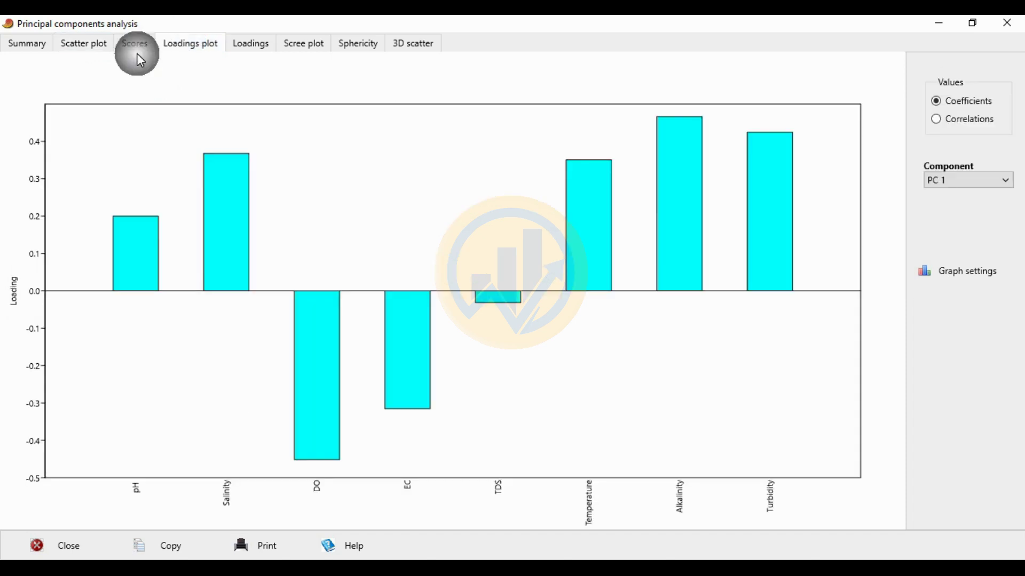
left_click(85, 44)
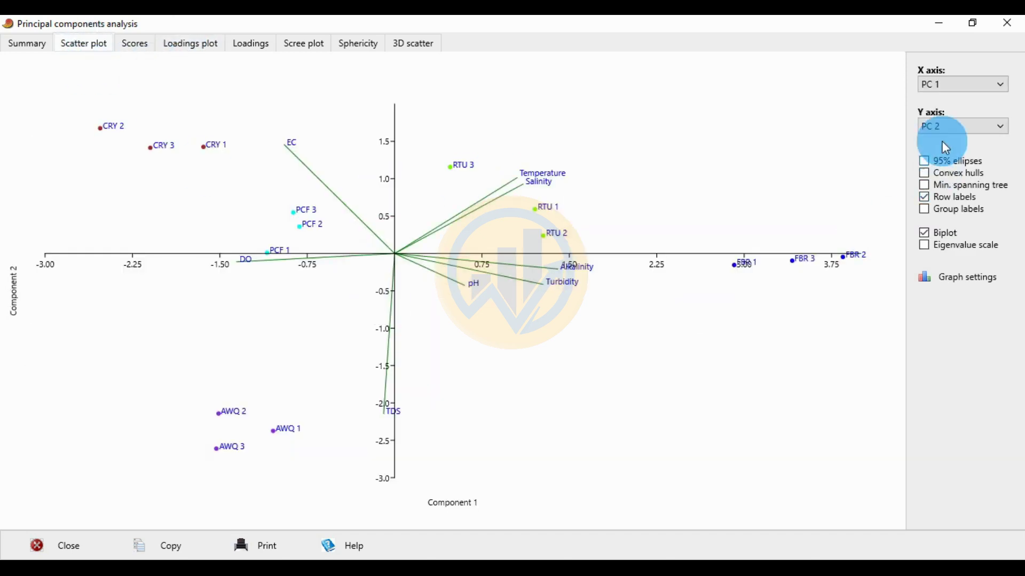
Put PC 2, PC 3, PC 4, then PC 5 on the biplot X axis, then view the loadings chart
left_click(969, 85)
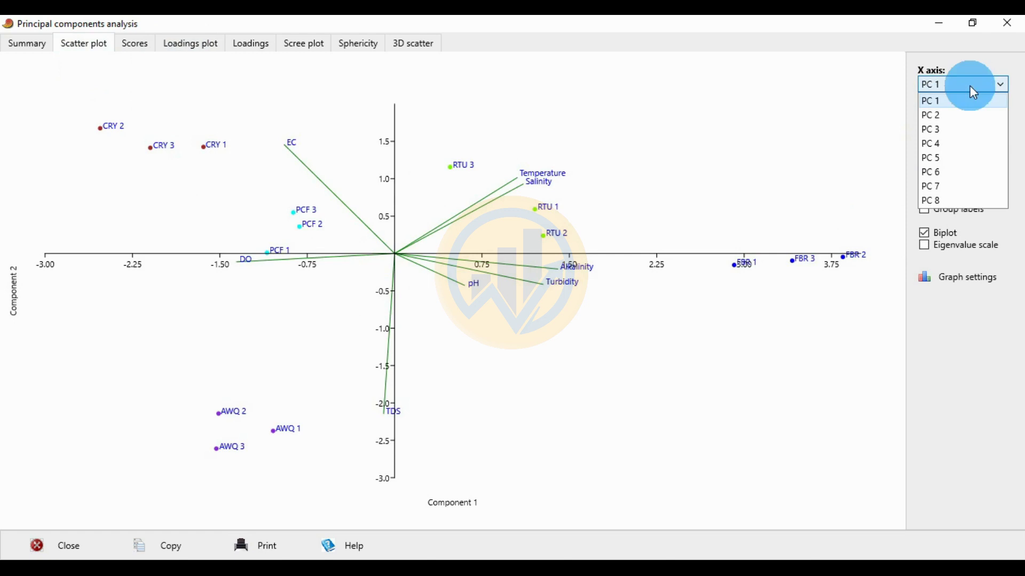
left_click(939, 114)
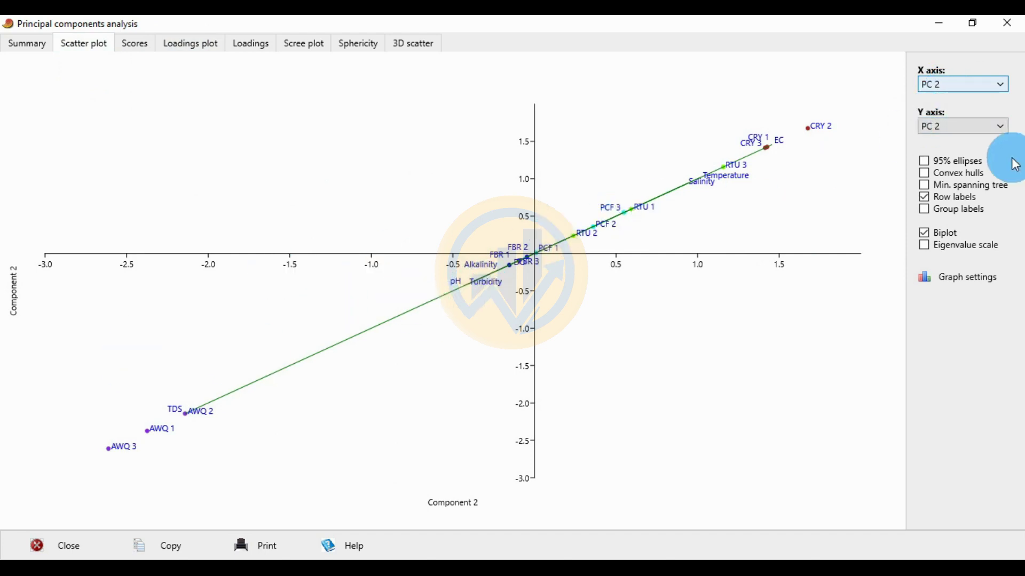
left_click(988, 91)
left_click(931, 133)
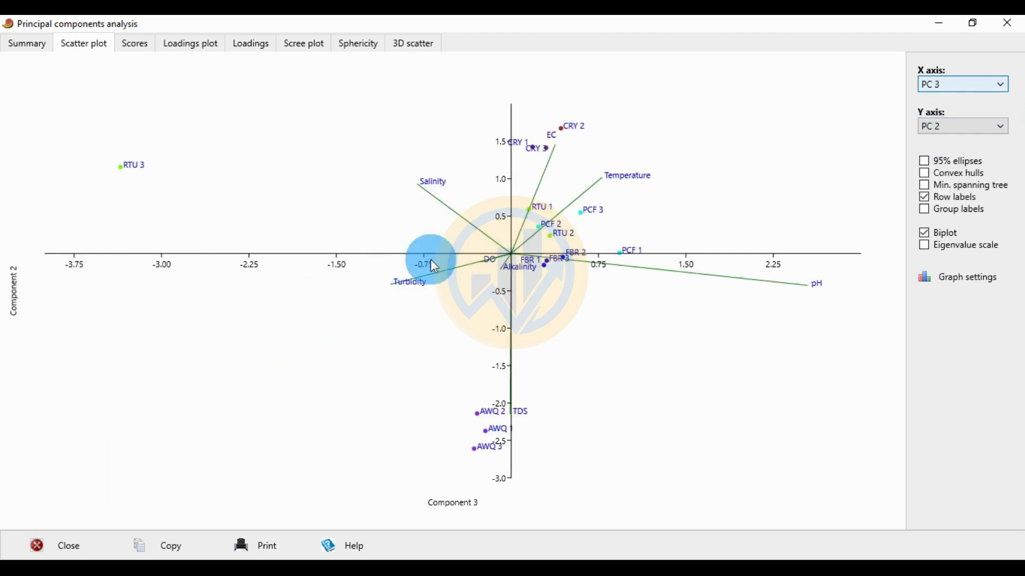
left_click(957, 86)
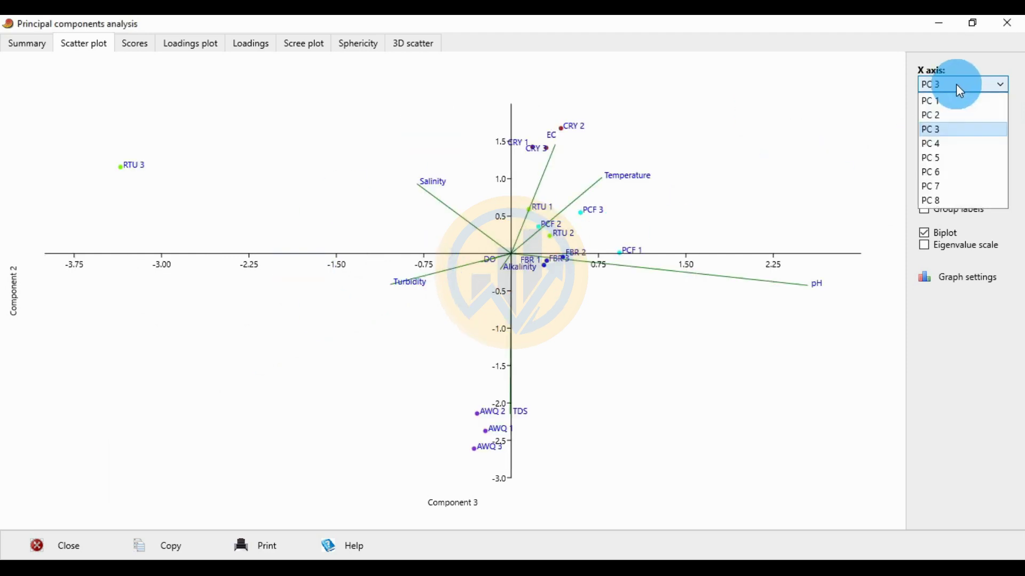
left_click(931, 144)
left_click(993, 83)
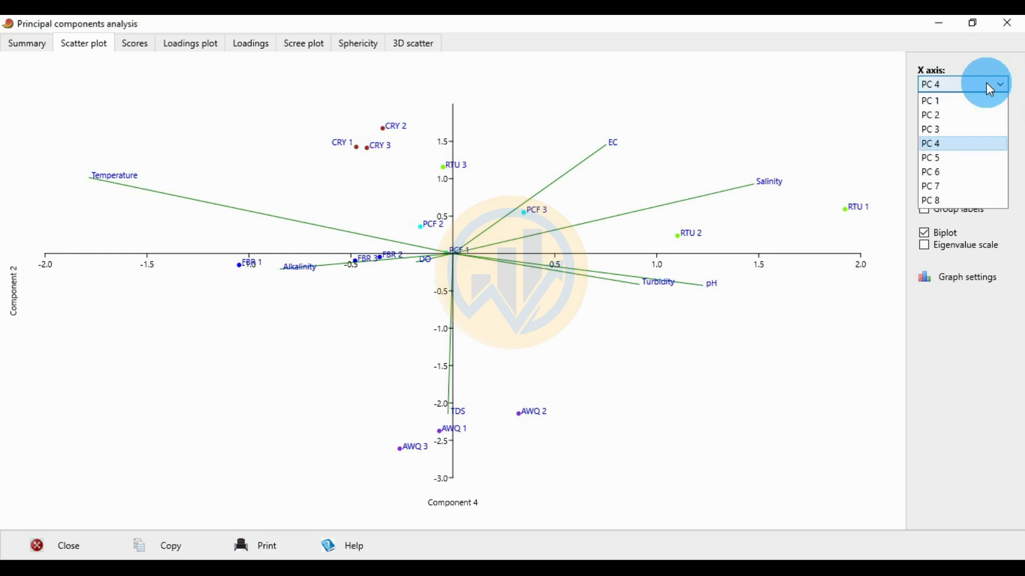
left_click(941, 160)
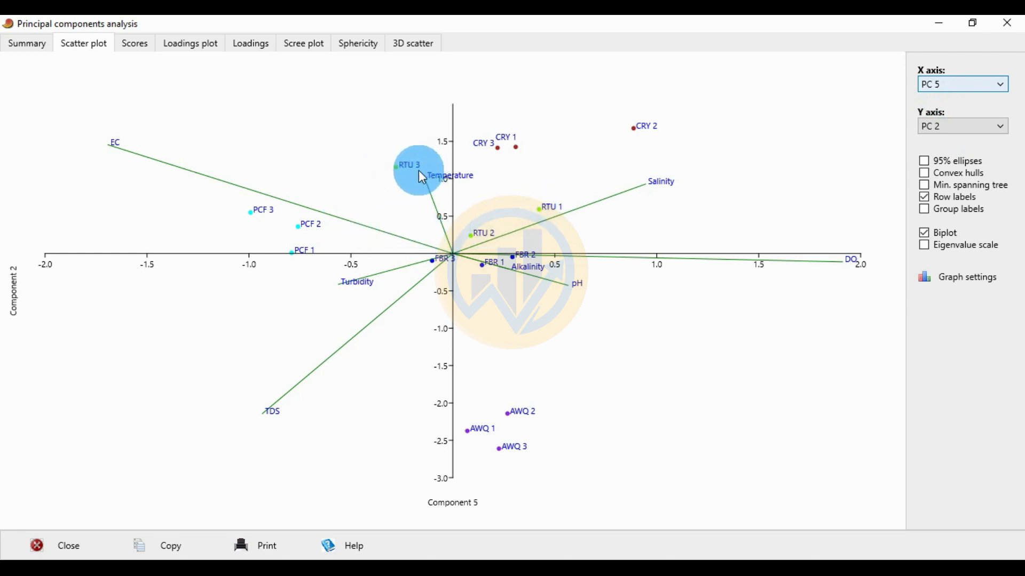
left_click(207, 50)
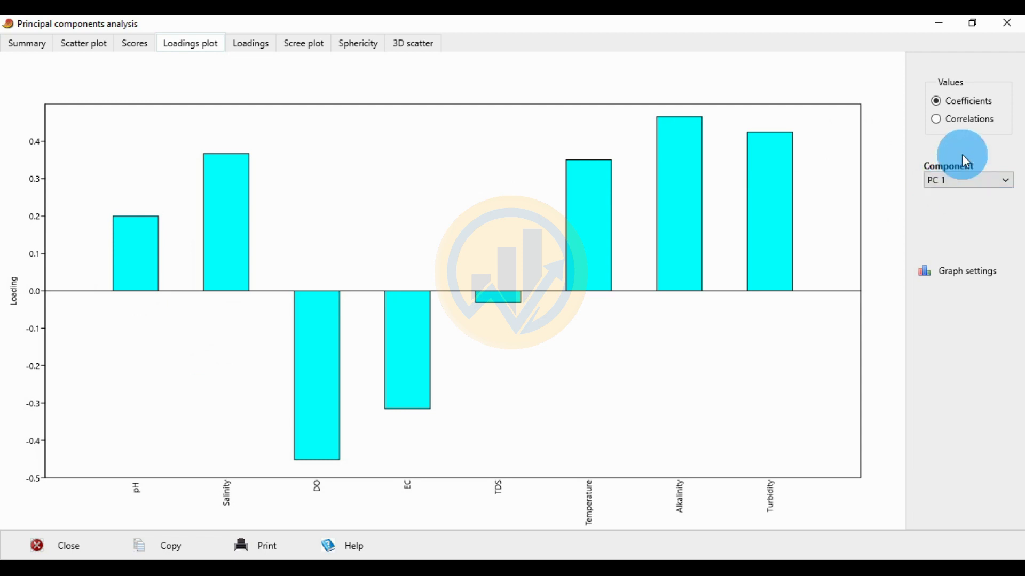
Show PC 1 loadings as Correlations and compare the bar chart with the PC 1–PC 8 loadings table
left_click(961, 128)
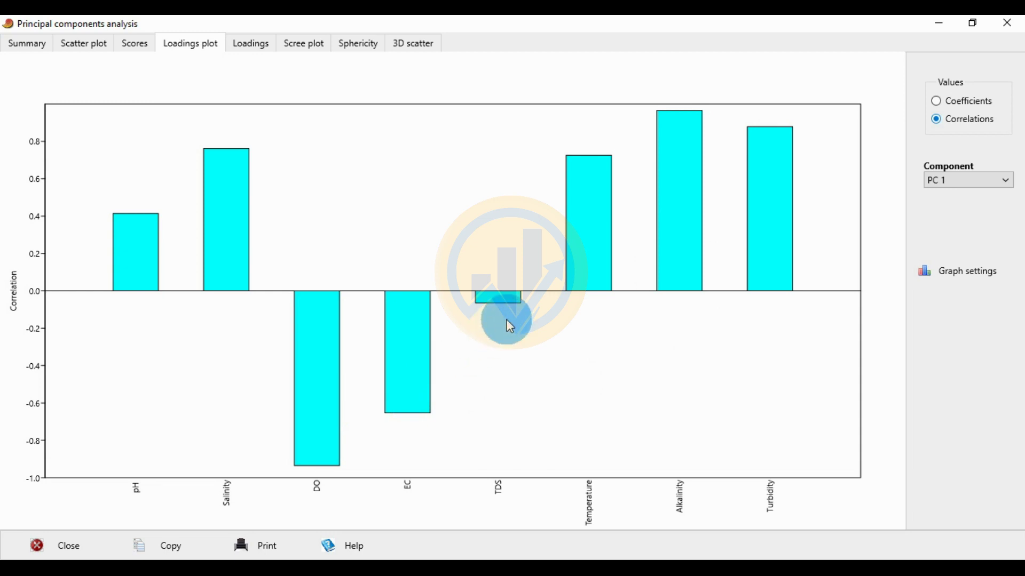
left_click(249, 46)
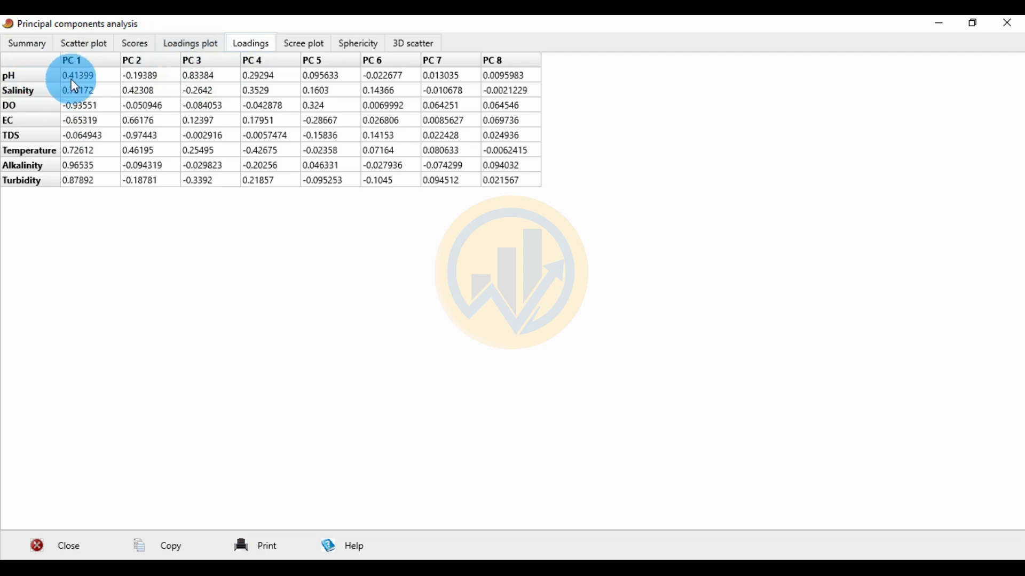
left_click(188, 43)
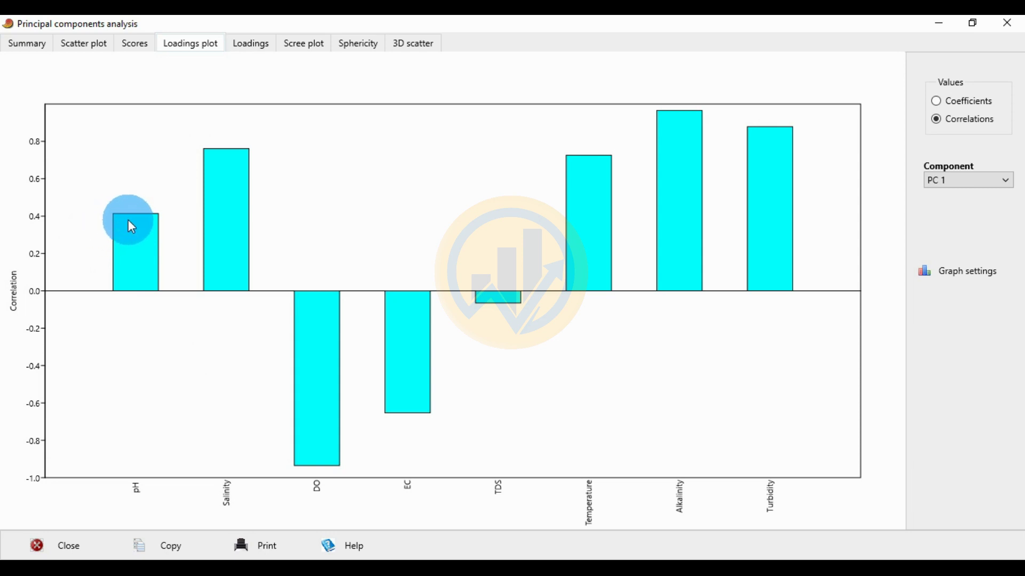
left_click(251, 44)
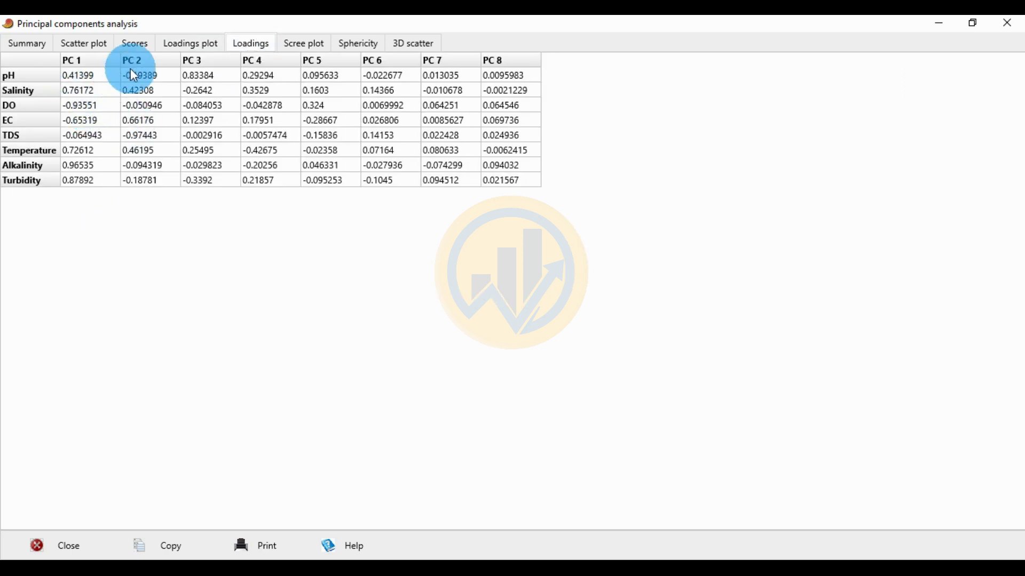
left_click(191, 44)
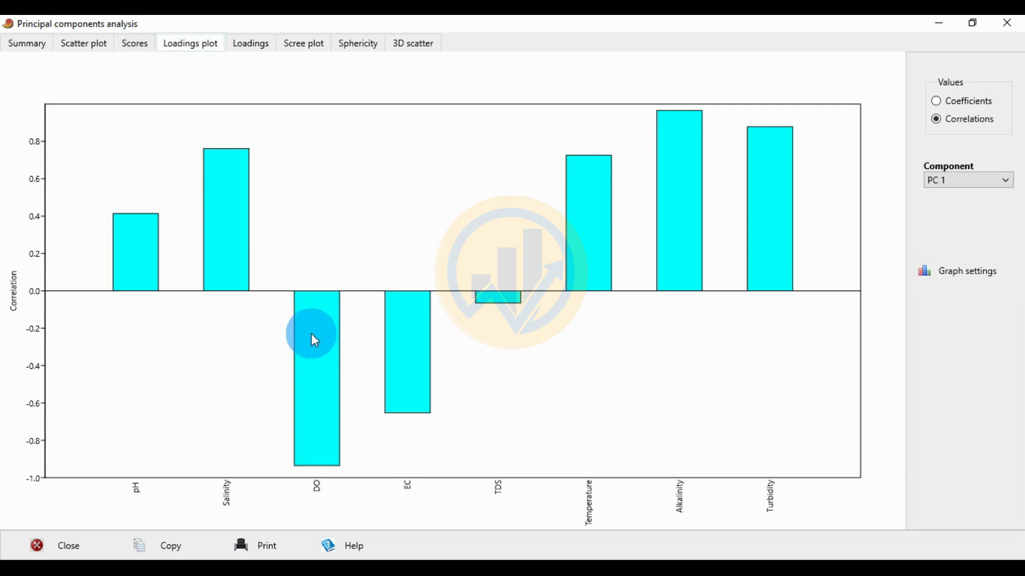
left_click(238, 47)
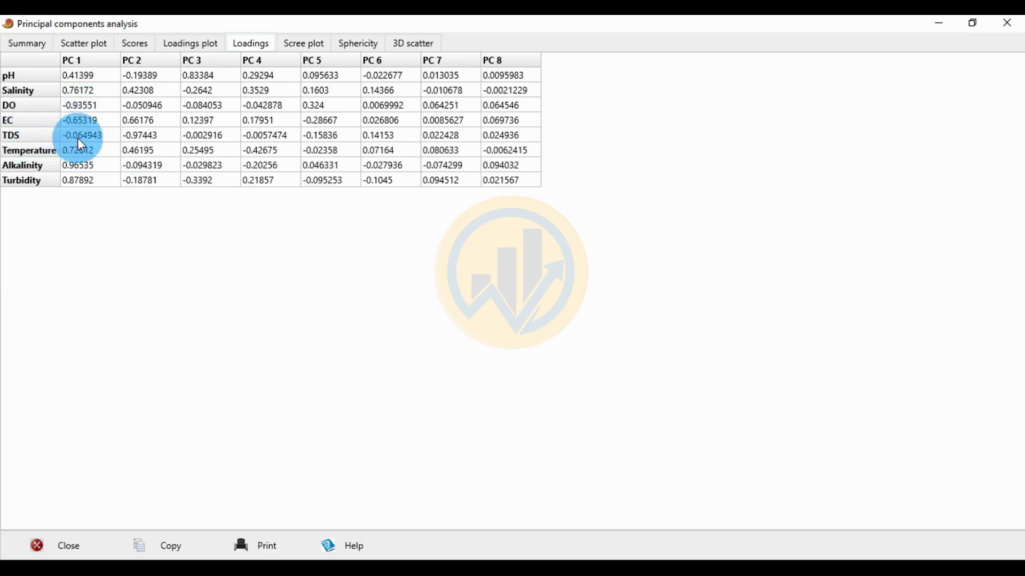
left_click(181, 39)
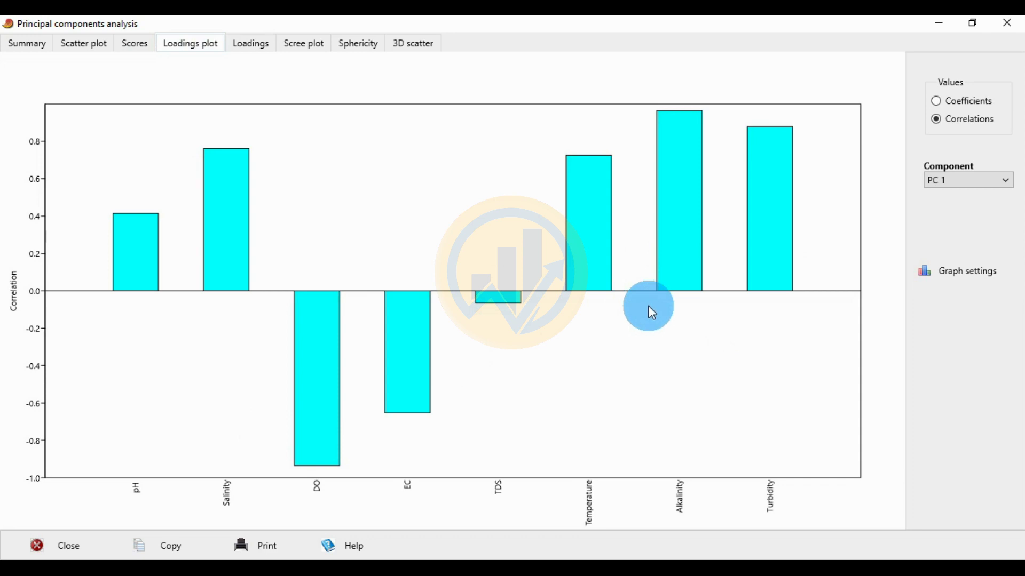
left_click(263, 51)
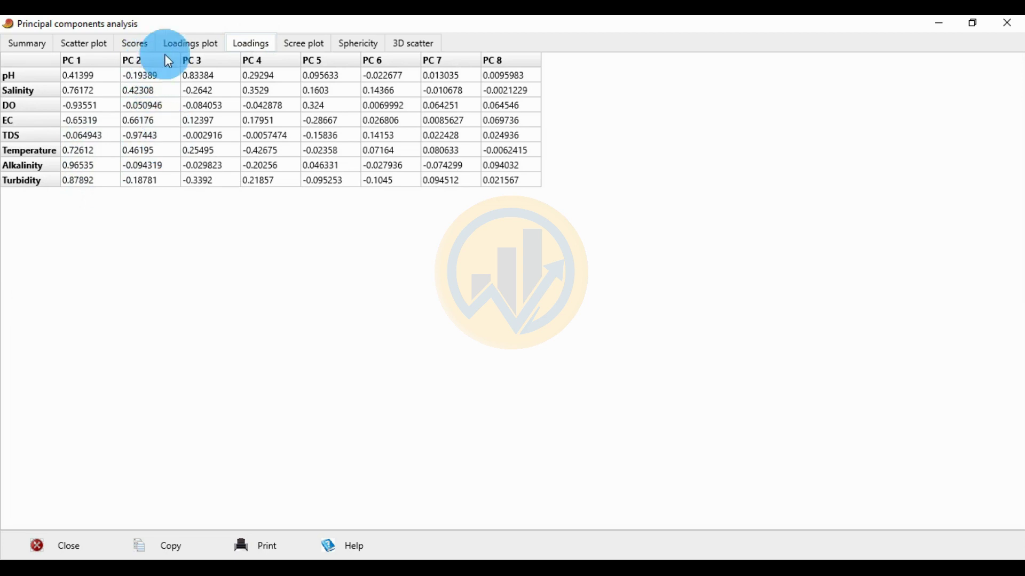
Plot the PC 2 loading correlations, check them in the loadings table, then view the scree plot
left_click(201, 45)
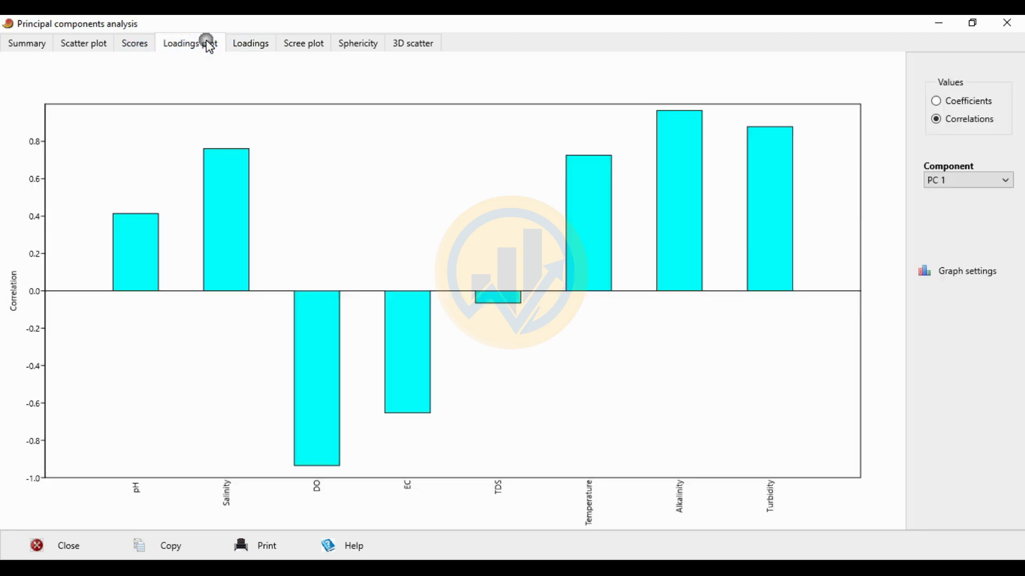
left_click(935, 181)
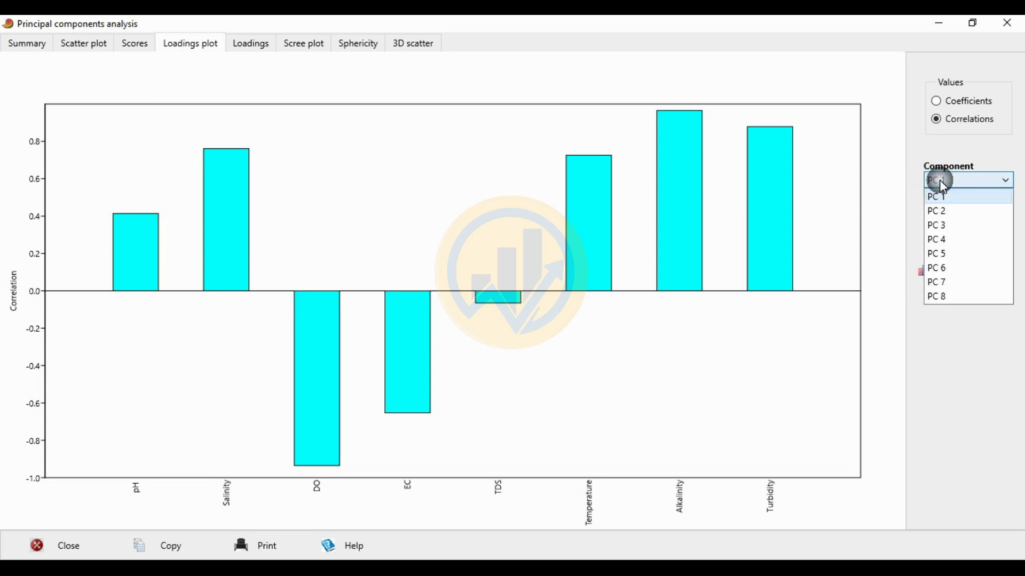
left_click(939, 212)
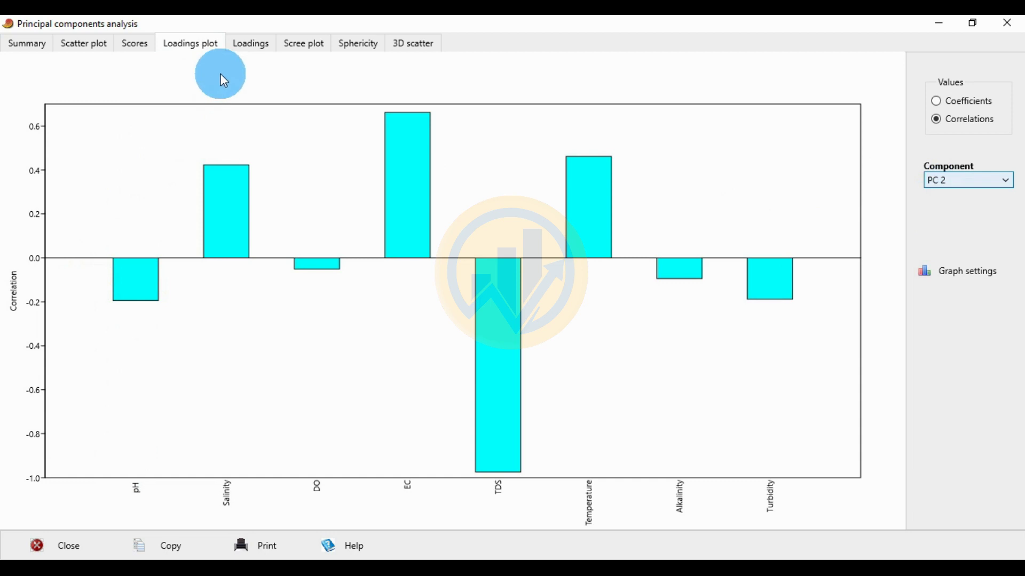
left_click(245, 49)
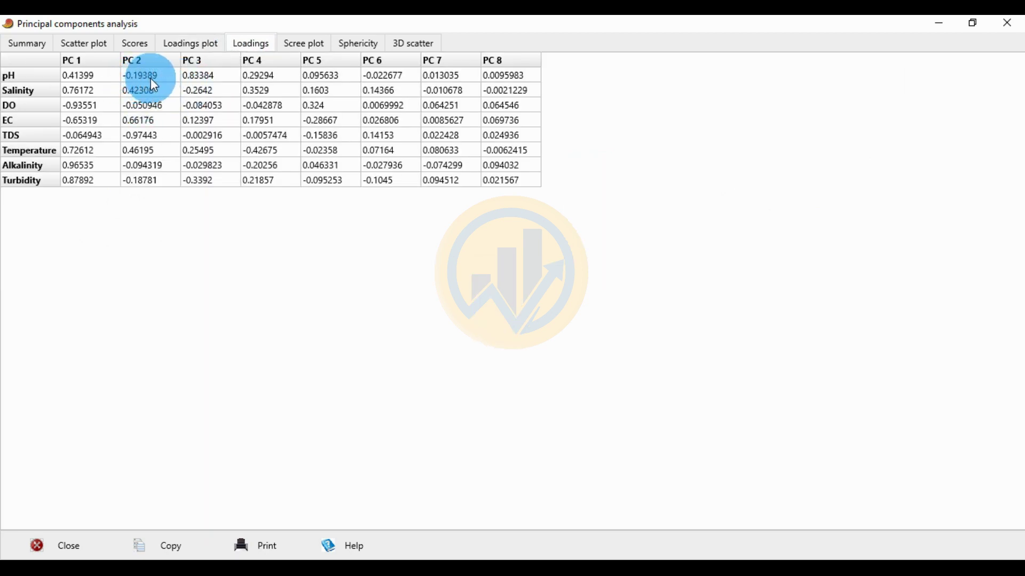
left_click(202, 43)
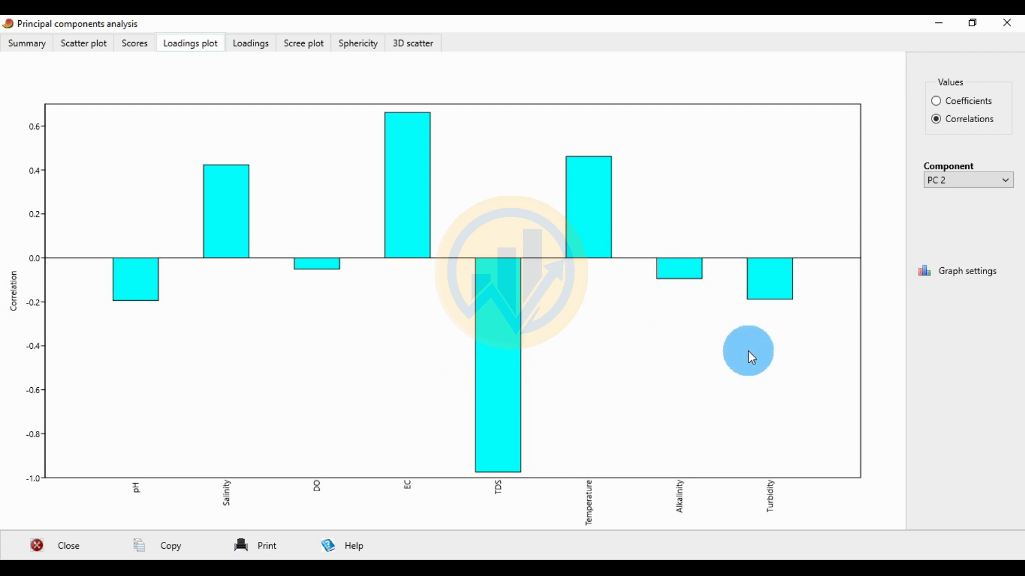
left_click(305, 46)
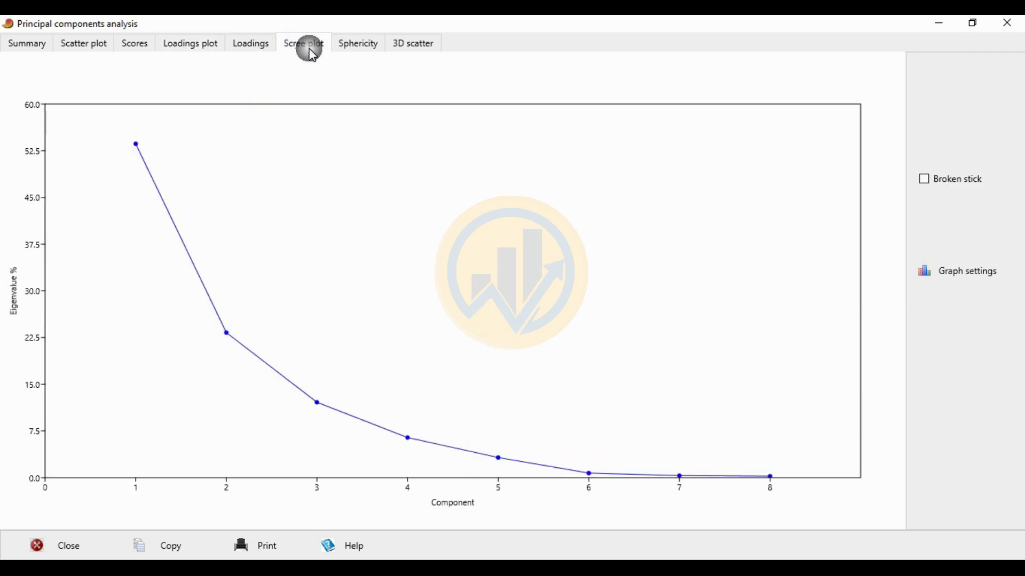
Add the broken-stick line to the scree plot and show Bartlett's sphericity test with KMO
left_click(953, 183)
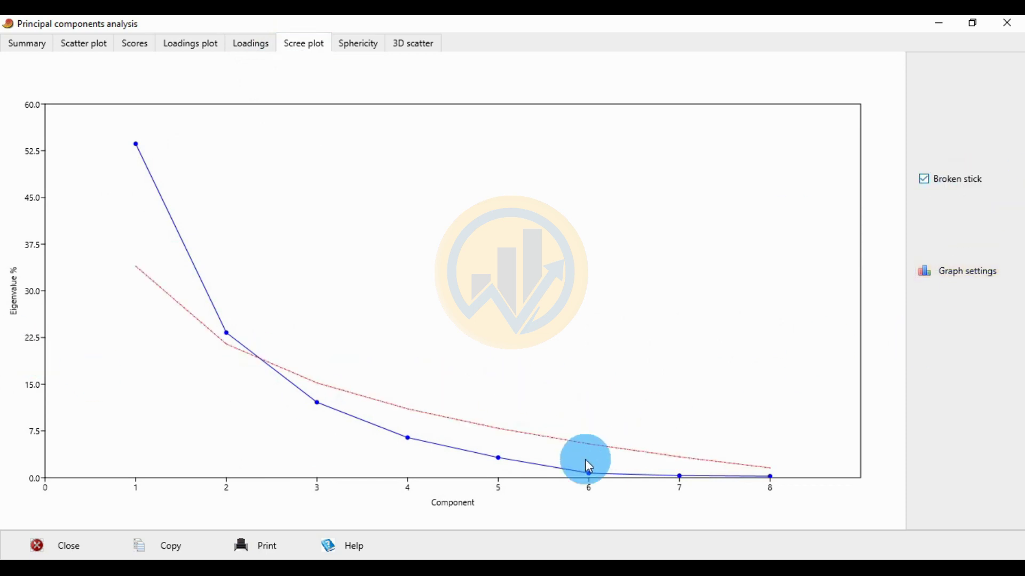
left_click(373, 48)
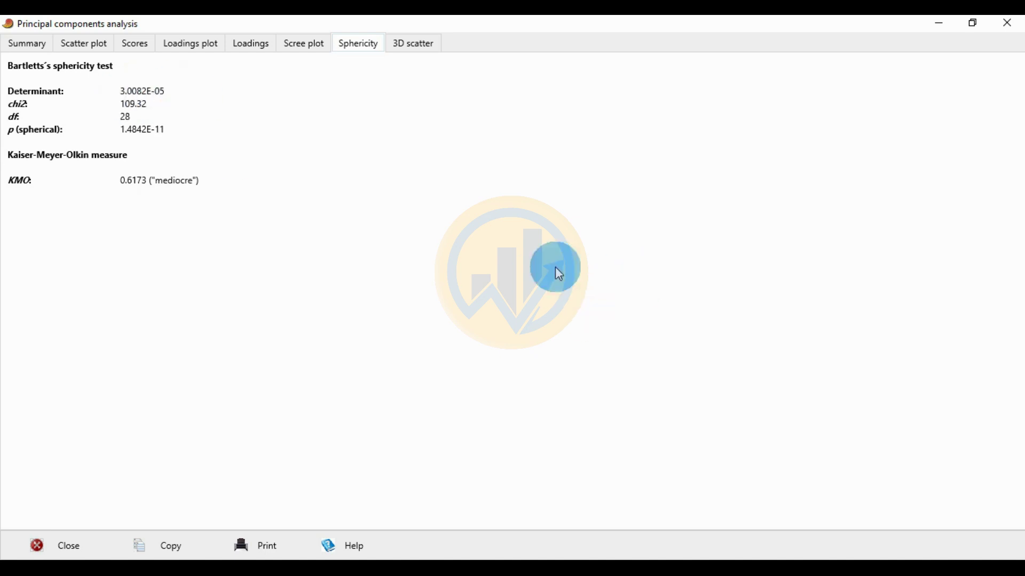
Bring Chrome's scientific-notation converter up beside the PAST sphericity results
left_click(464, 557)
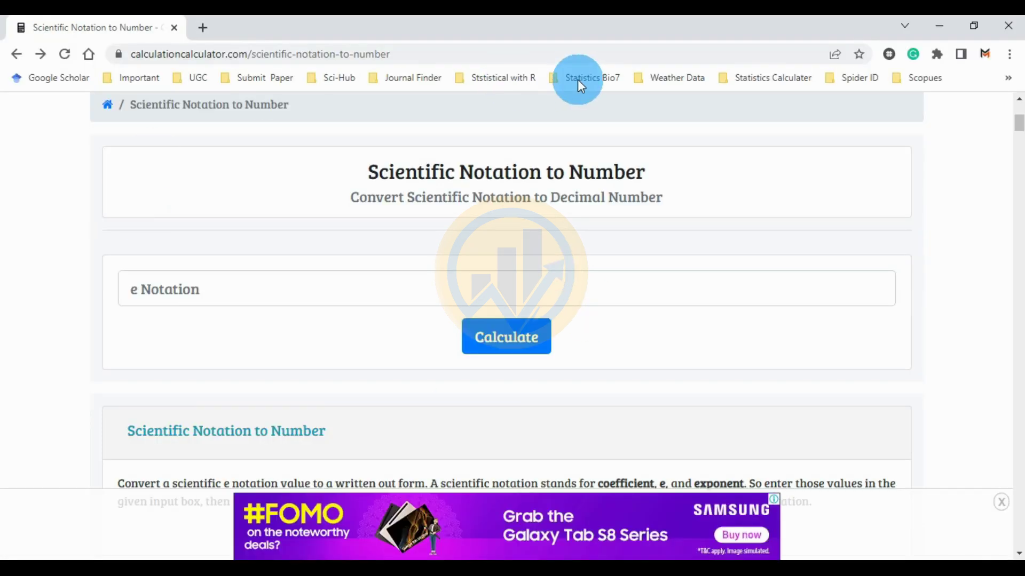
left_click(973, 26)
left_click_drag(507, 72, 571, 29)
Convert the determinant 3.0082e-05 to 0.000030082 and minimize the browser
left_click(458, 297)
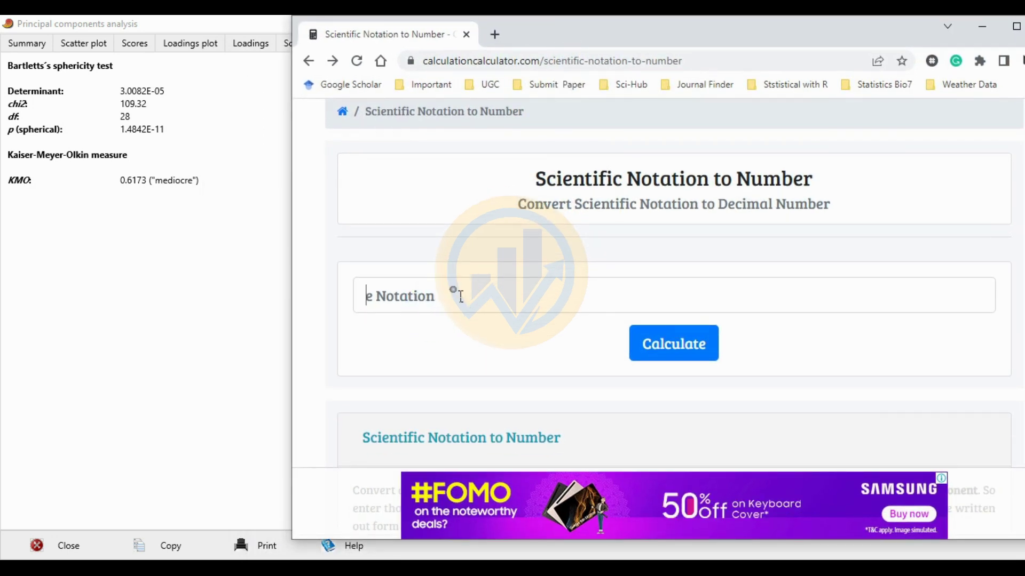
left_click(461, 296)
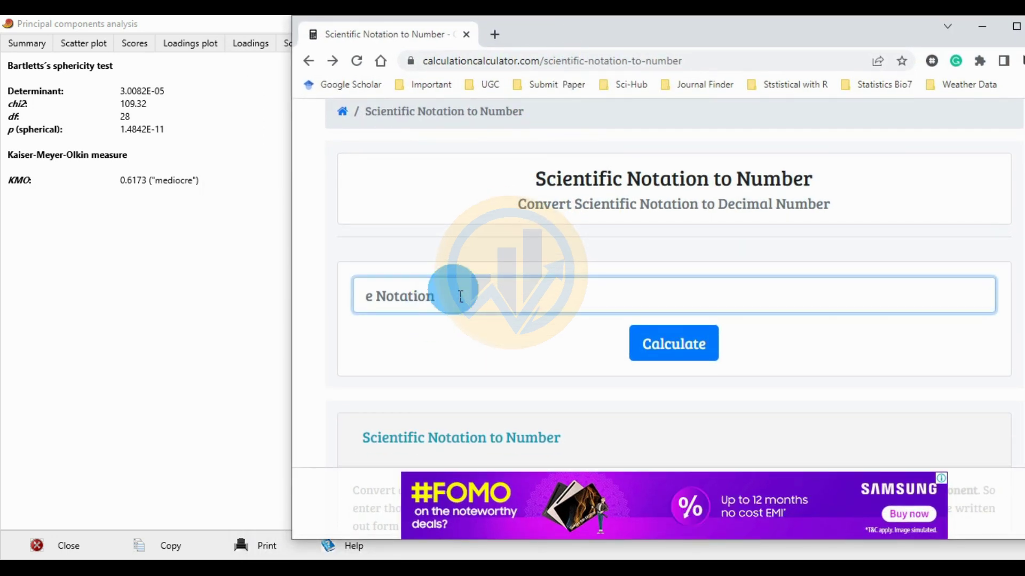
type("3.")
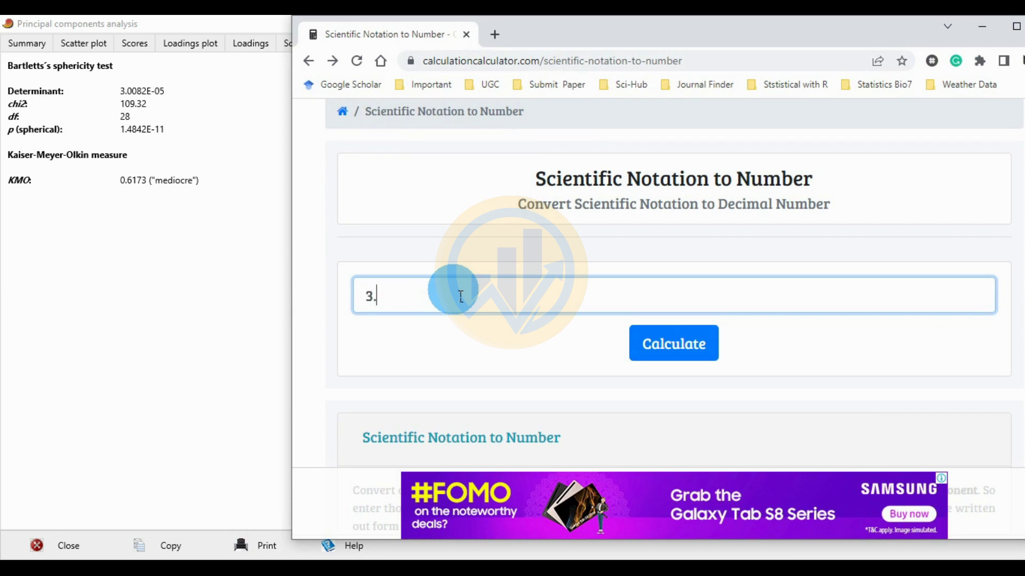
type("008")
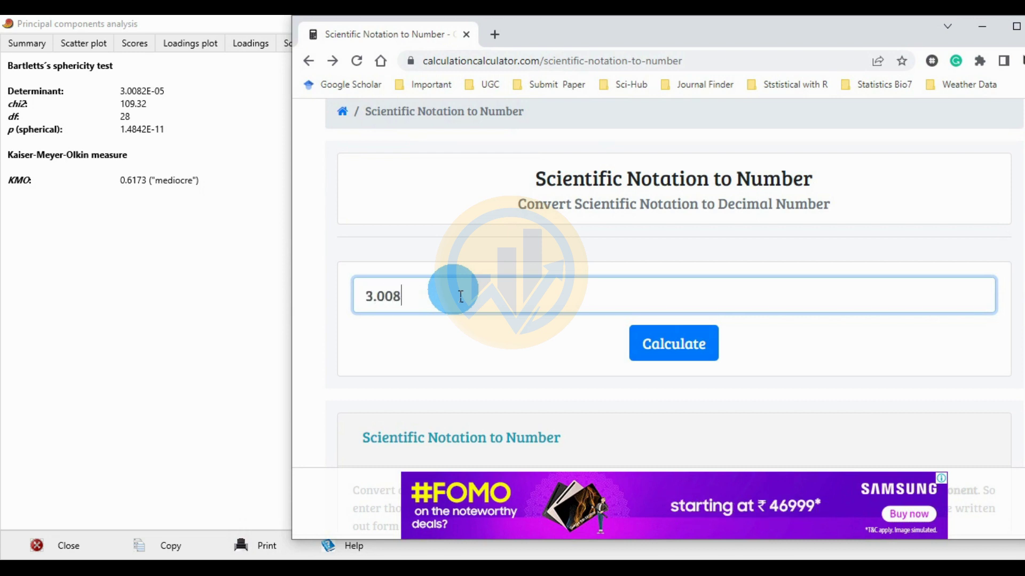
type("2e")
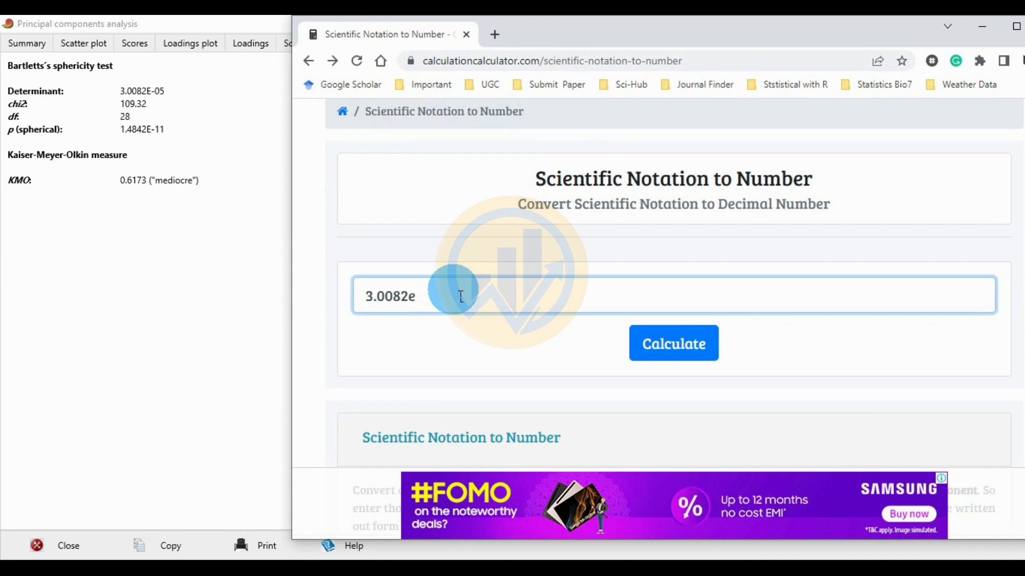
type("-05")
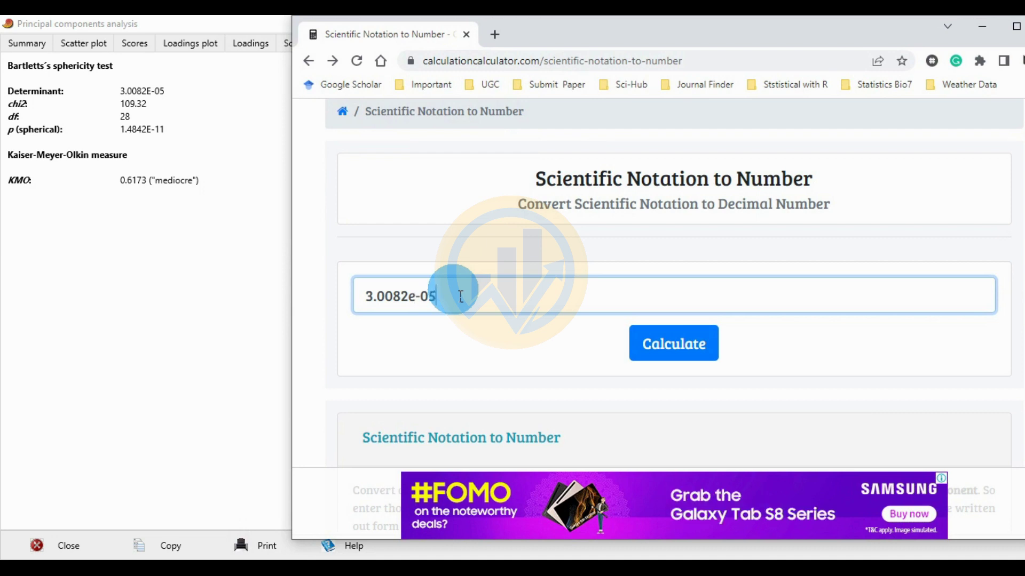
left_click(675, 341)
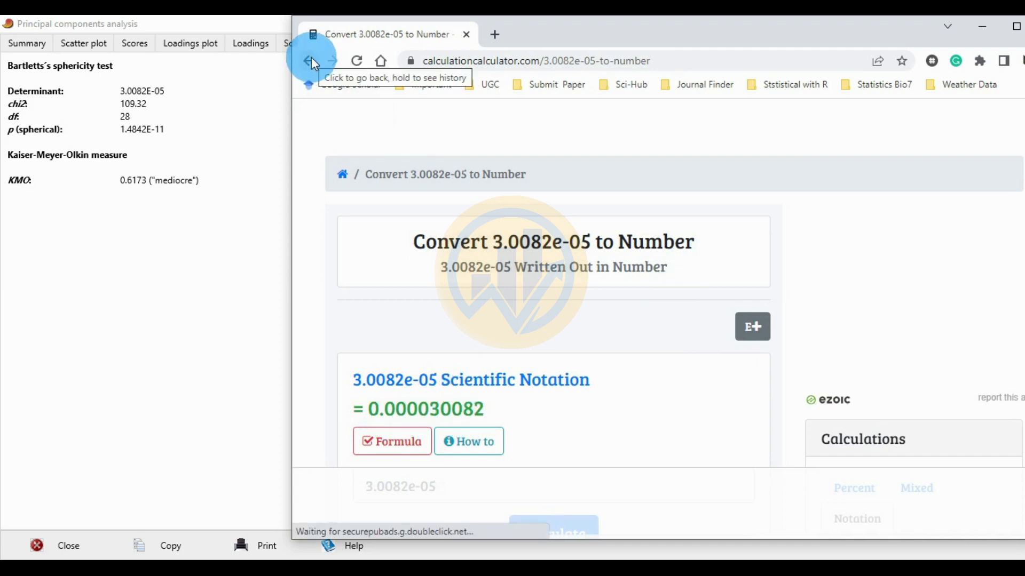
left_click(992, 25)
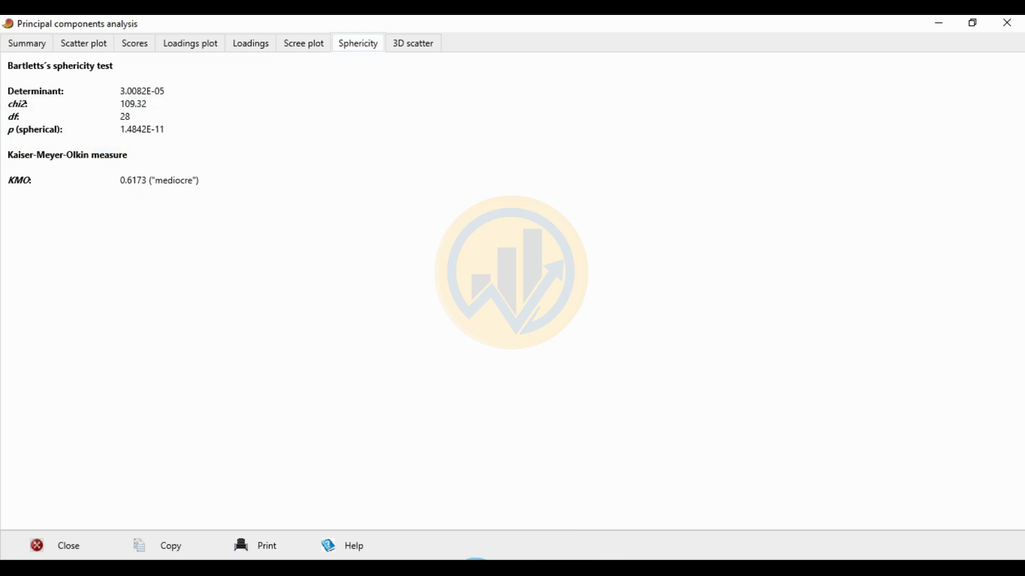
In the web converter, convert the p value 1.4842e-11 to the plain decimal 0.000000000014842
key("alt+Tab")
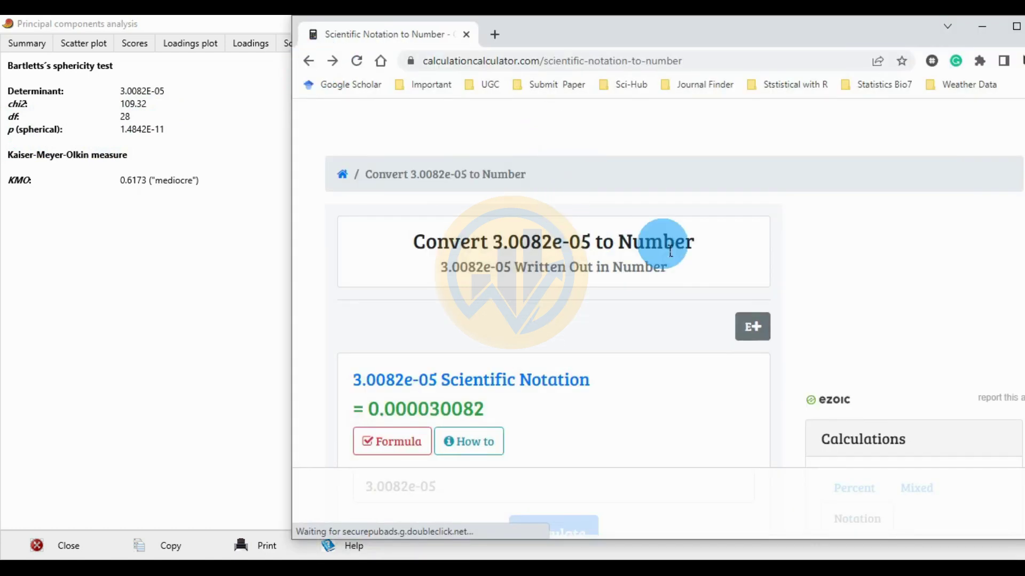
left_click(513, 299)
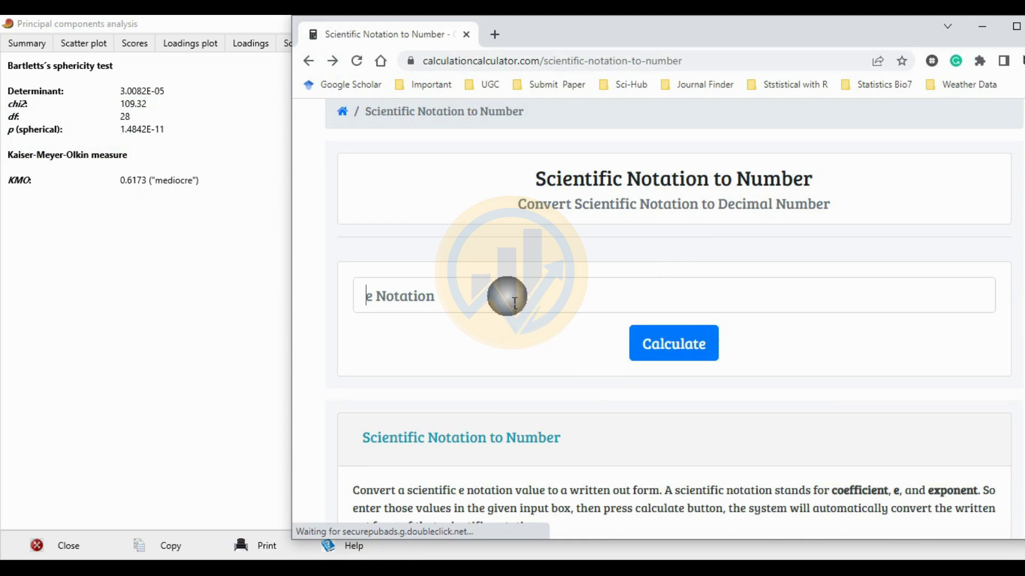
type("1.")
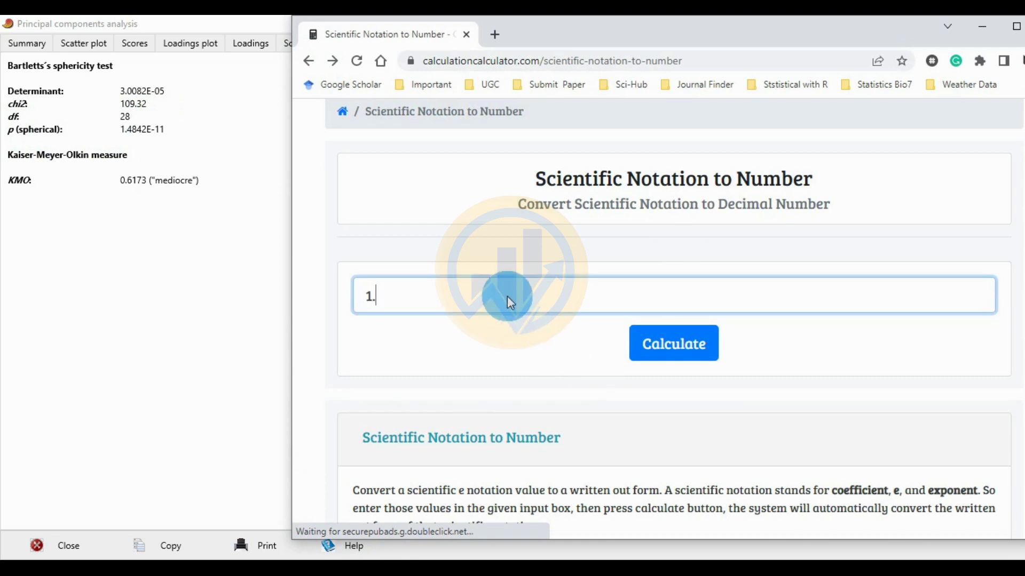
type("48")
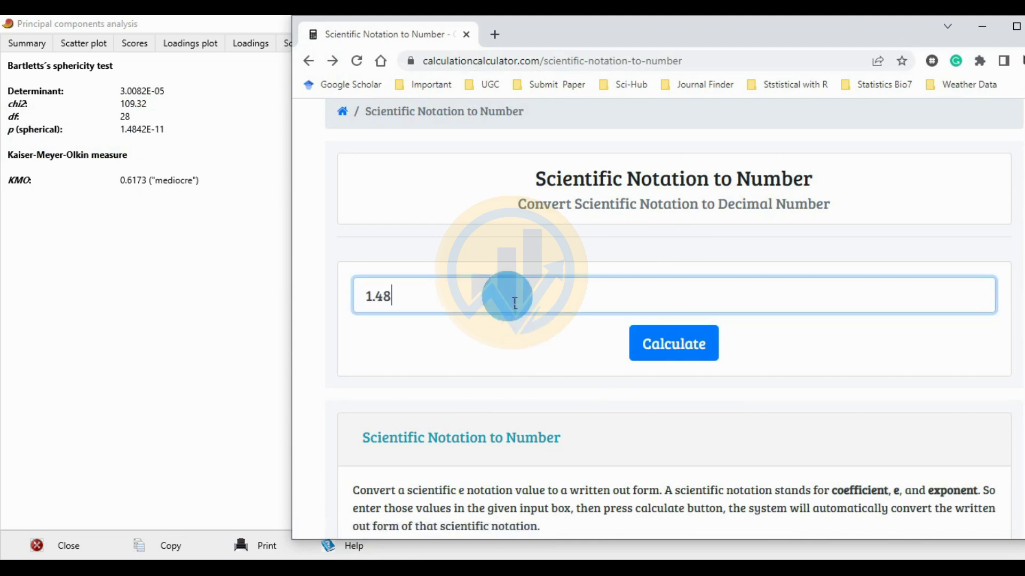
type("42e")
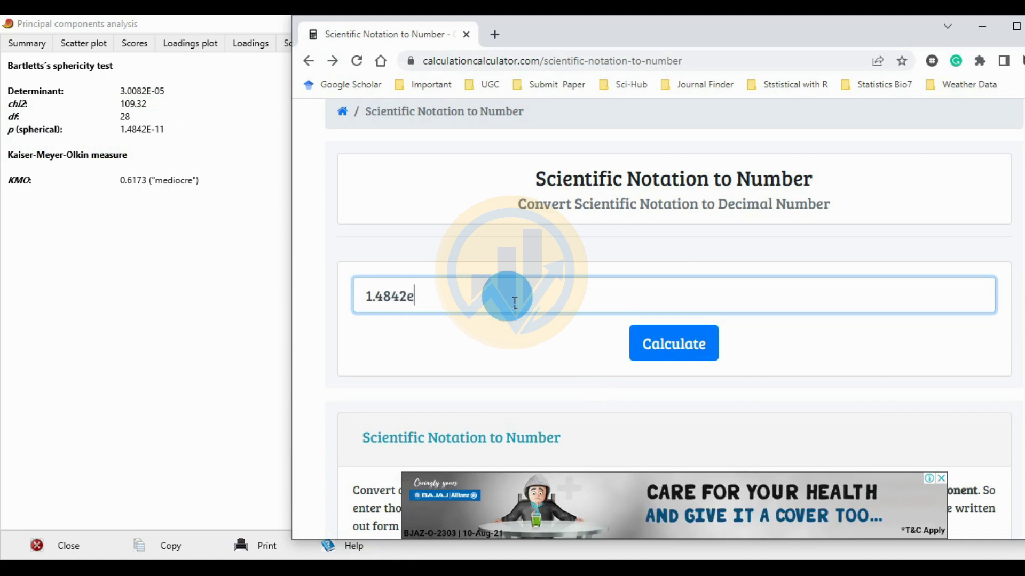
type("-")
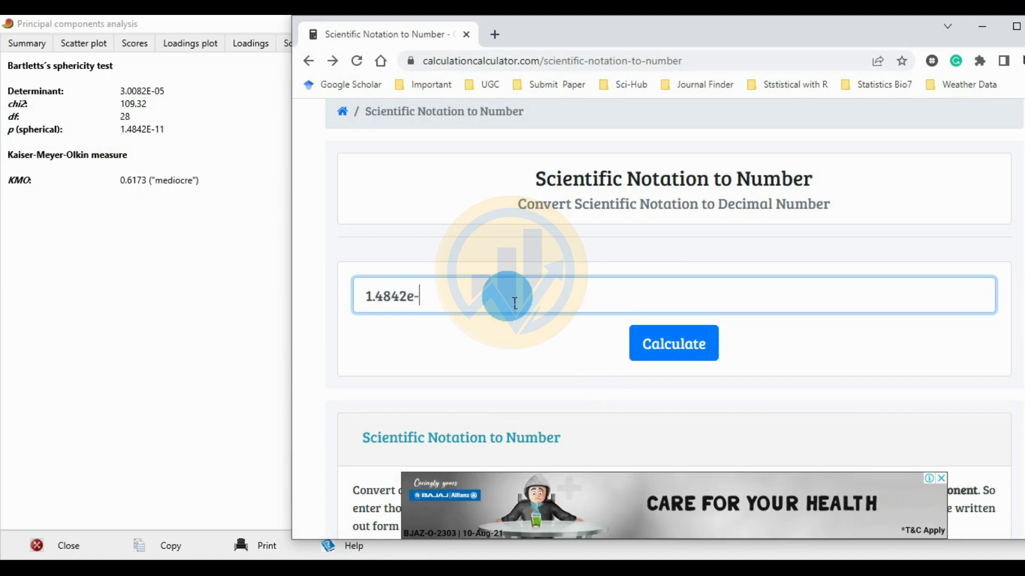
type("11")
left_click(675, 345)
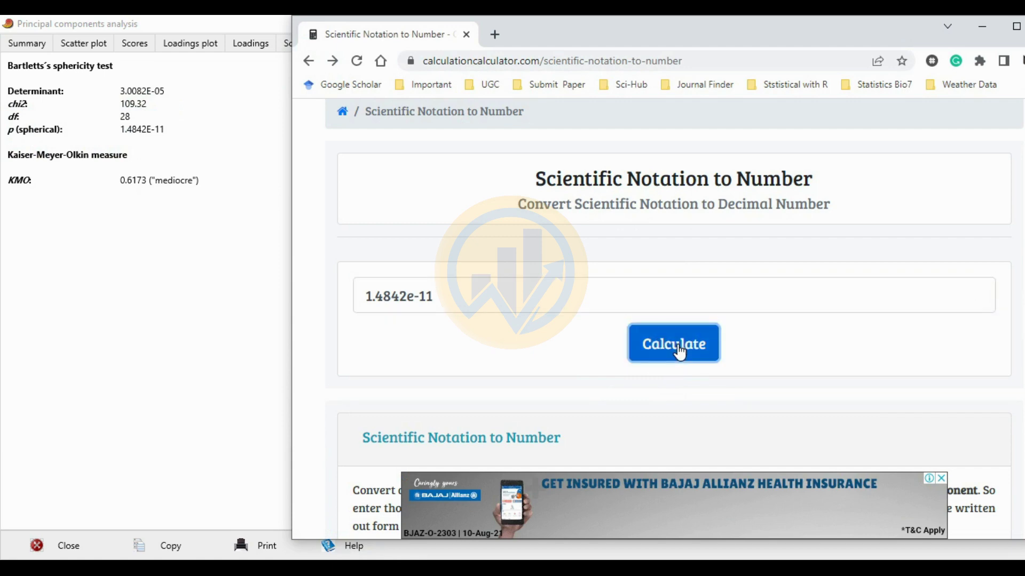
left_click(679, 352)
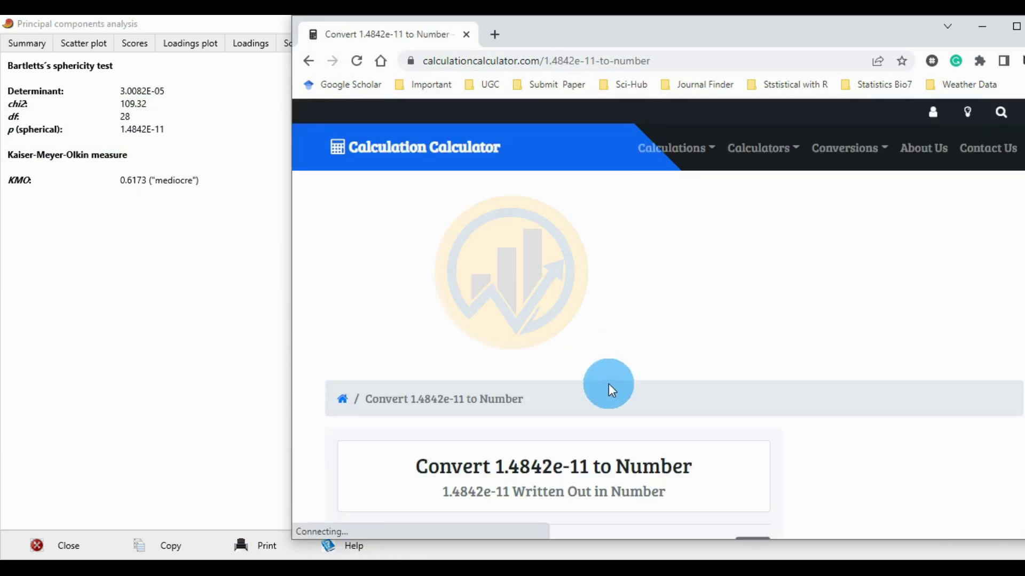
scroll(608, 374, "down", 4)
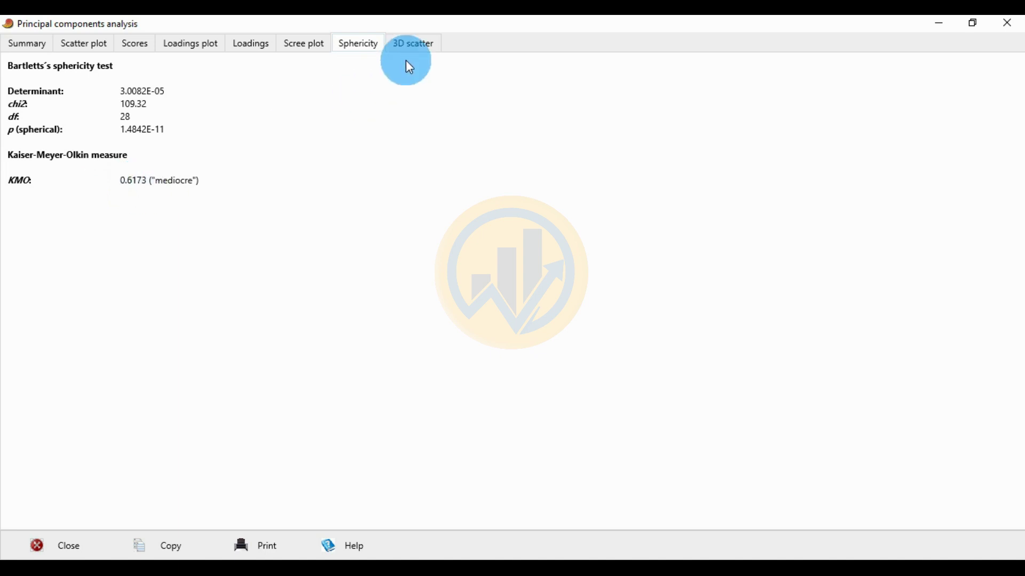
Show the PC 1–PC 3 3D scatter with biplot loading vectors, keeping Bubbles as the point style
left_click(419, 48)
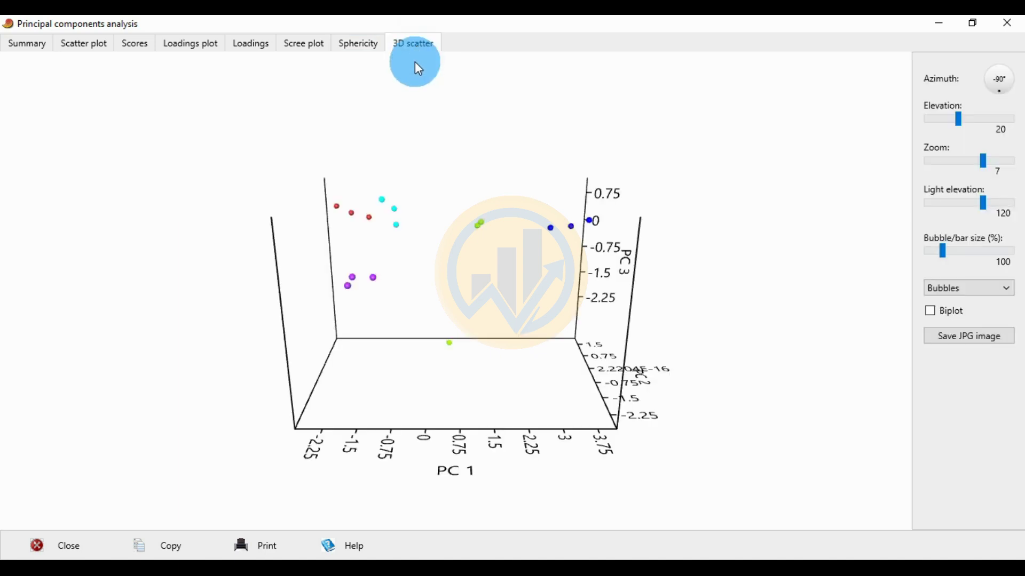
left_click(931, 311)
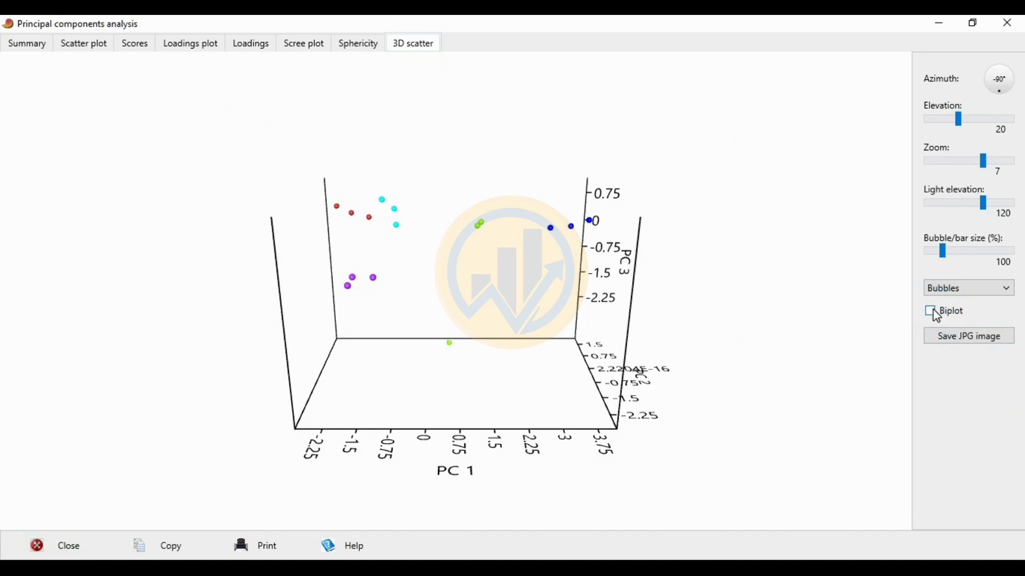
left_click(1002, 297)
left_click(1000, 293)
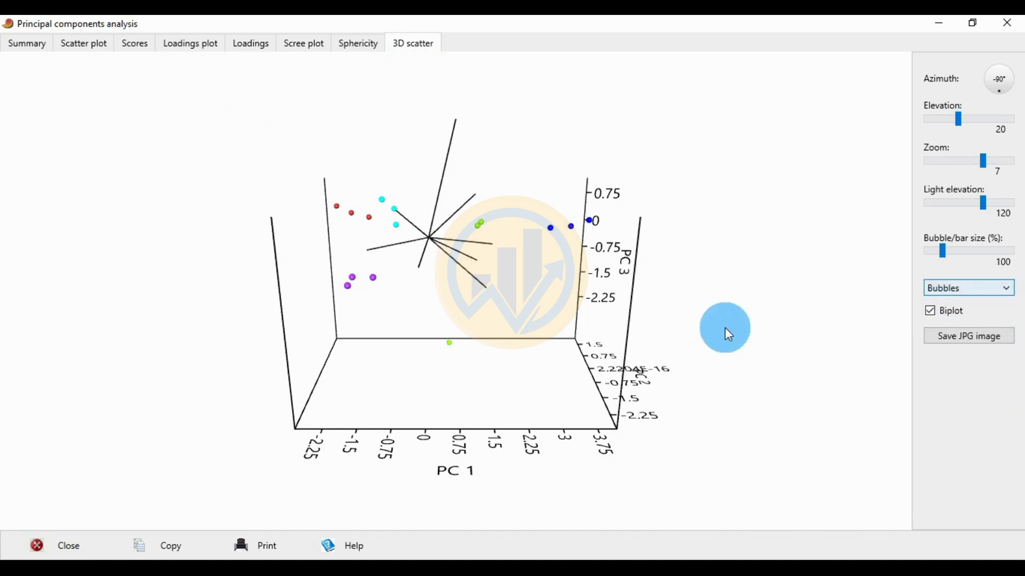